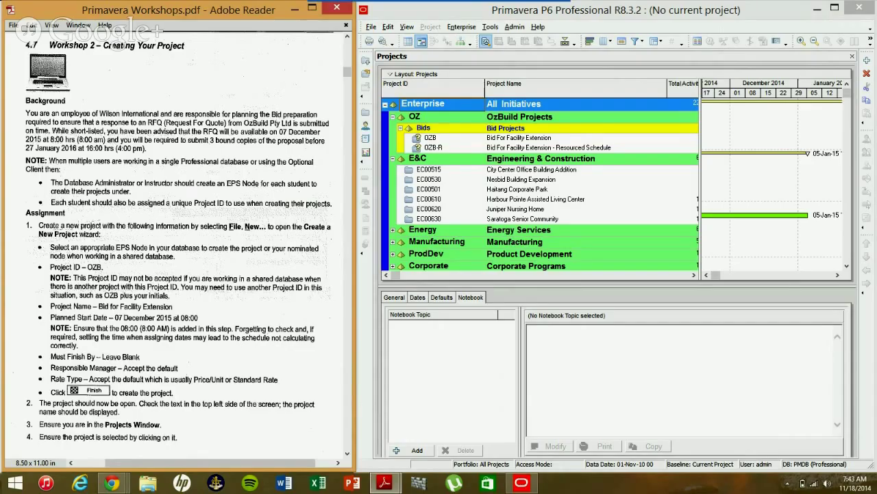
scroll(49, 226, down, 2)
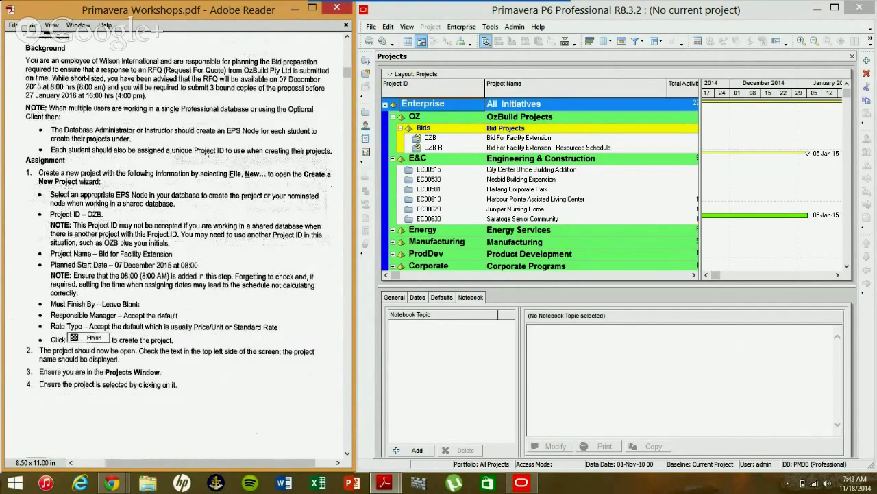
click(442, 180)
click(371, 26)
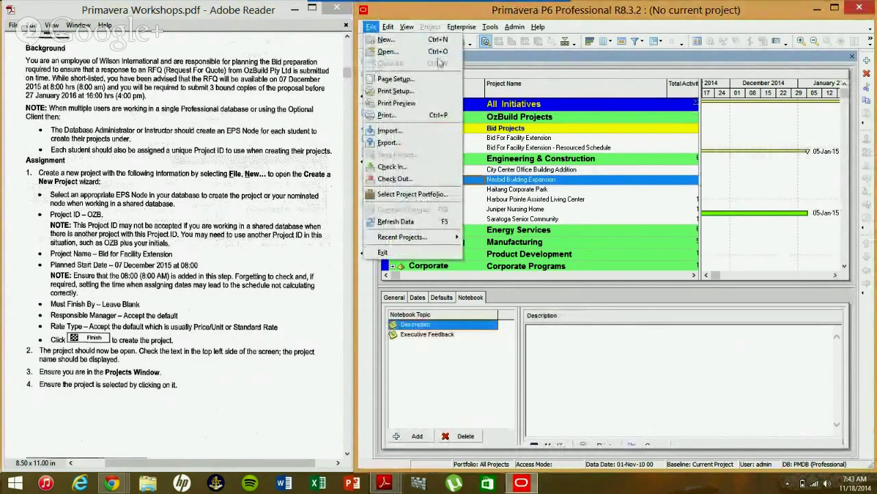
click(390, 42)
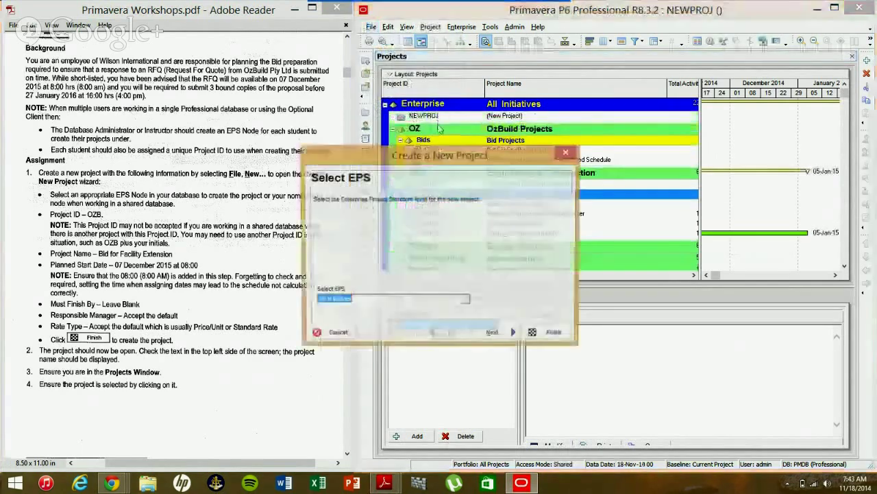
drag(417, 158, 513, 129)
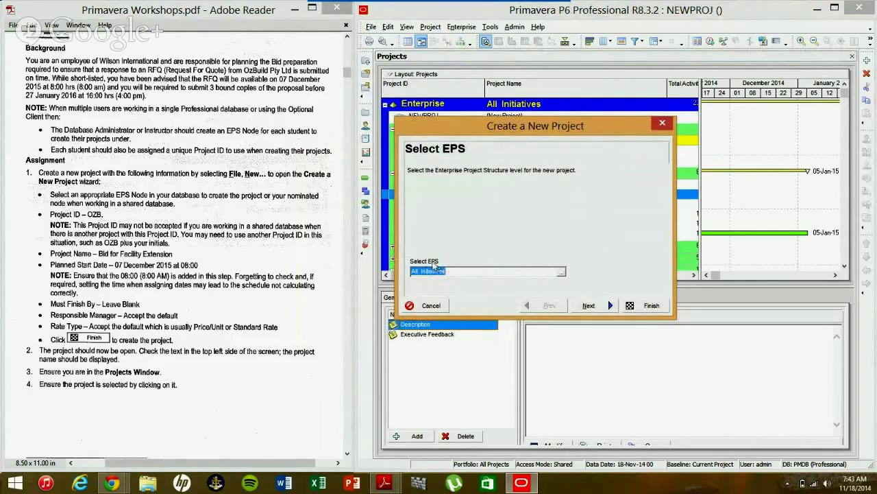
click(659, 123)
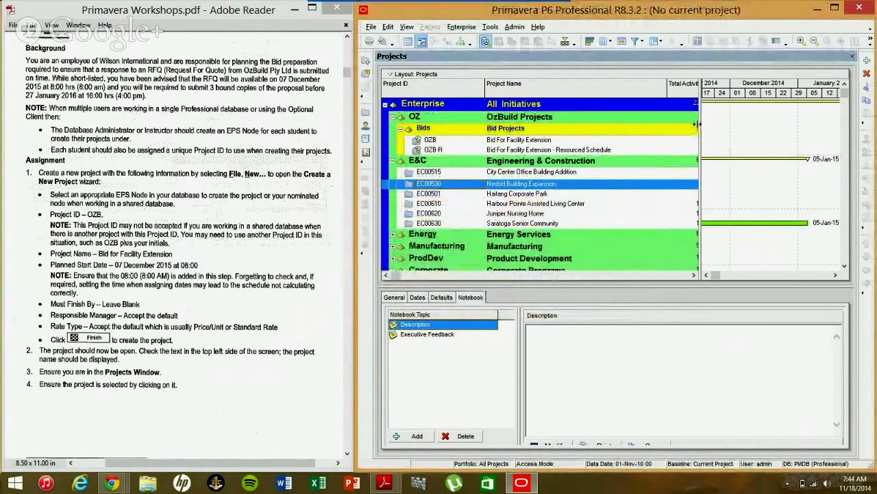
Widen the projects table to show more columns and collapse the E&C and OZ nodes.
drag(696, 125, 760, 115)
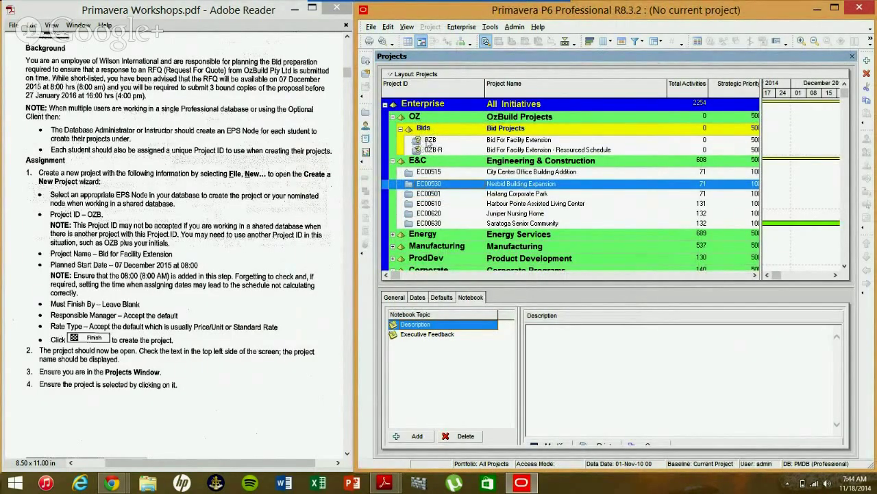
click(503, 143)
click(495, 151)
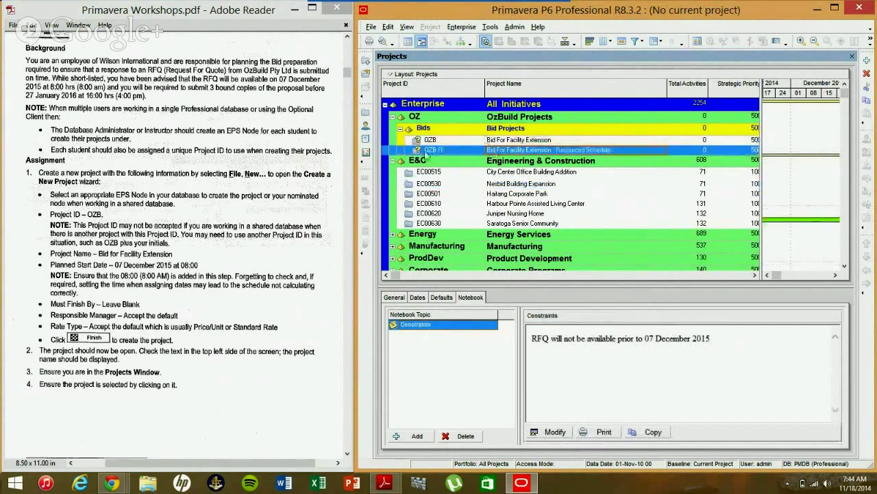
click(394, 164)
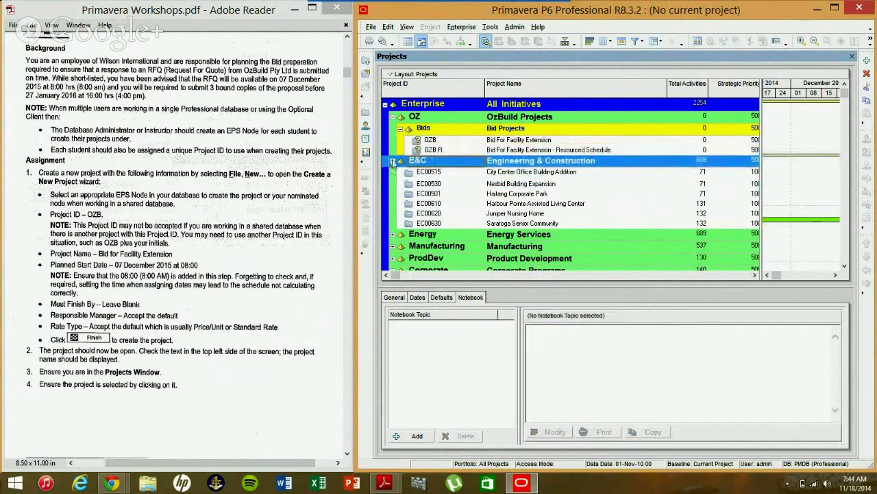
click(392, 161)
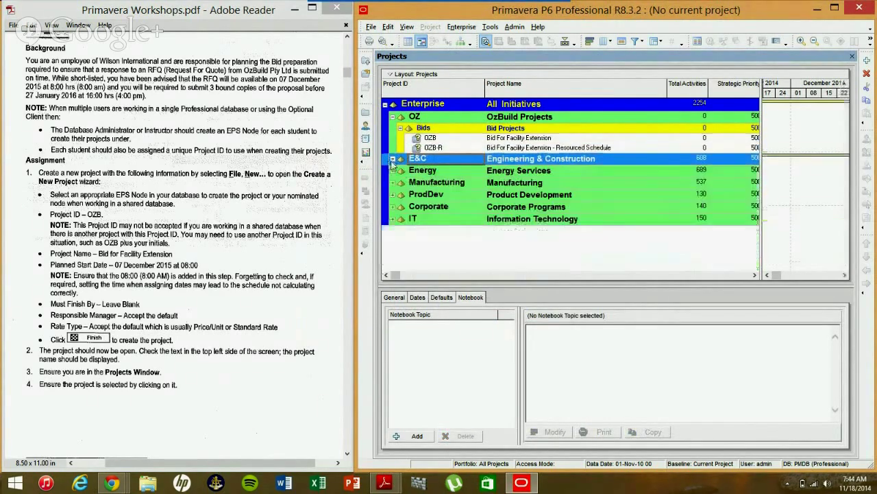
click(393, 116)
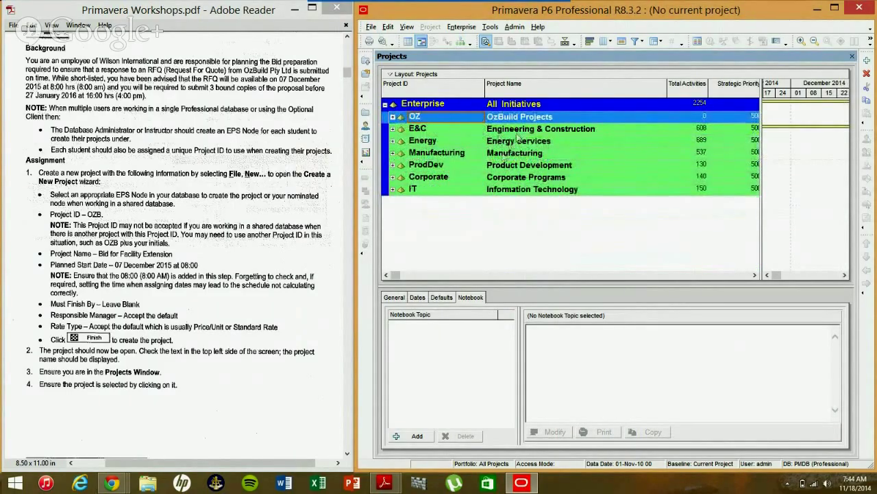
Expand the IT node and examine the projects under Line of Business 1 and Line of Business 2.
click(392, 189)
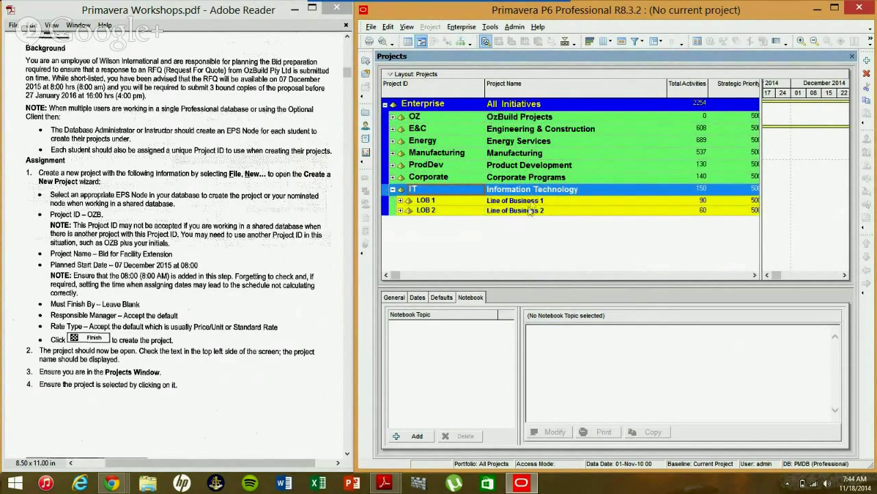
click(401, 199)
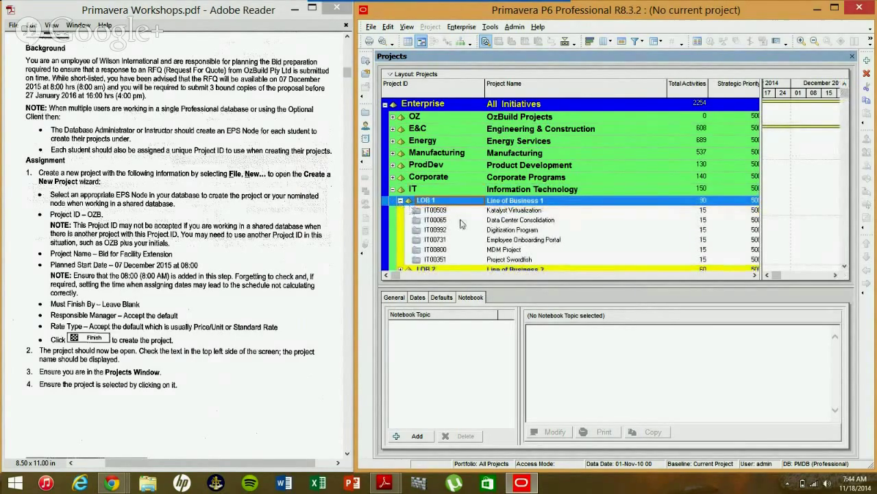
click(401, 200)
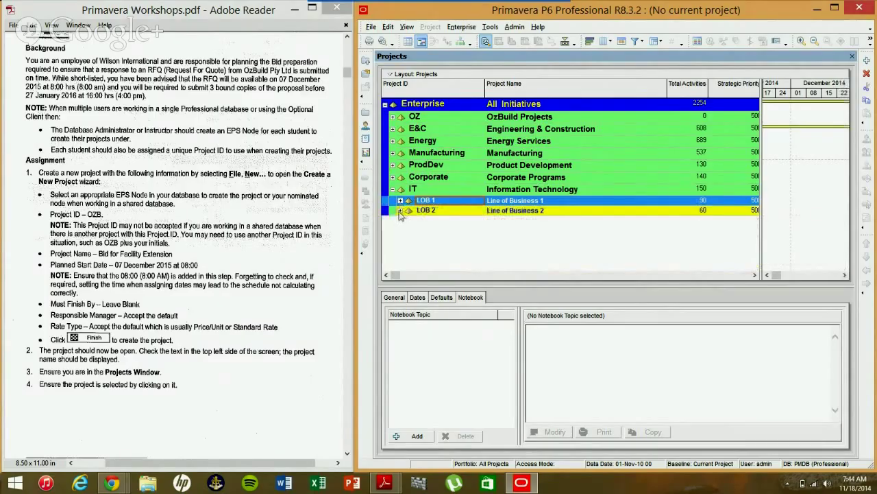
click(401, 210)
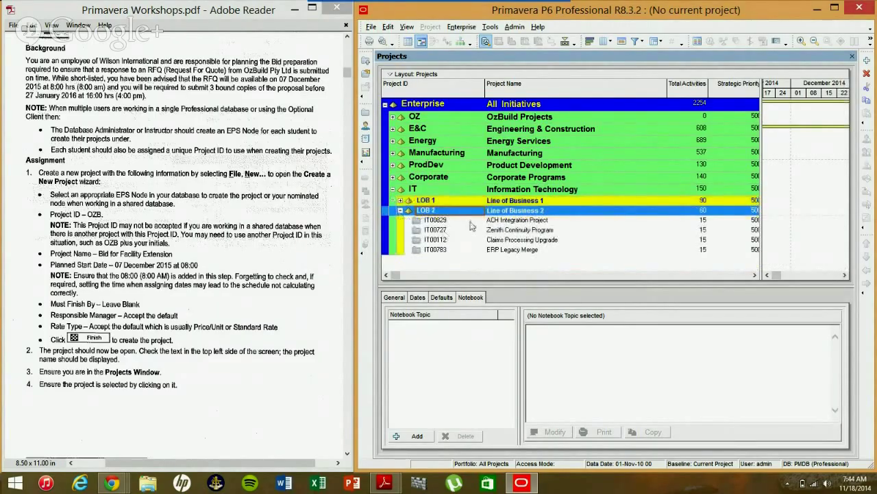
click(401, 210)
Open the Enterprise Project Structure and collapse its OZ, ProdDev, Corporate and IT nodes.
click(459, 27)
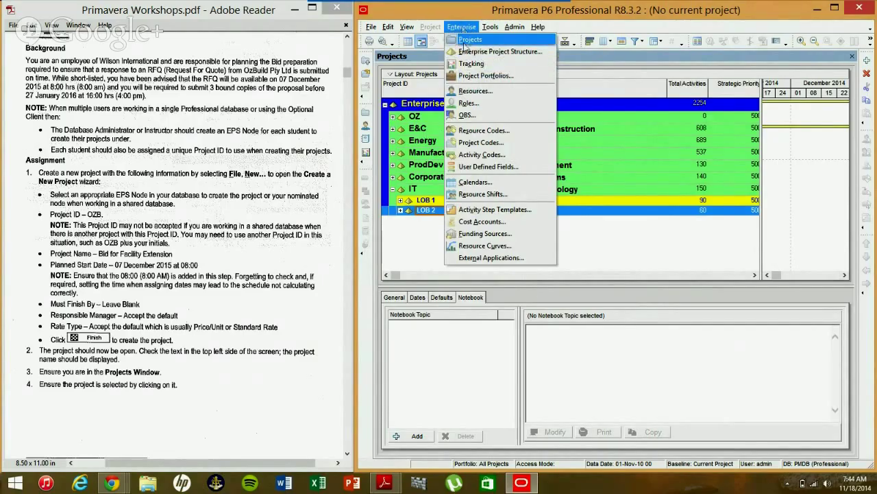
click(465, 57)
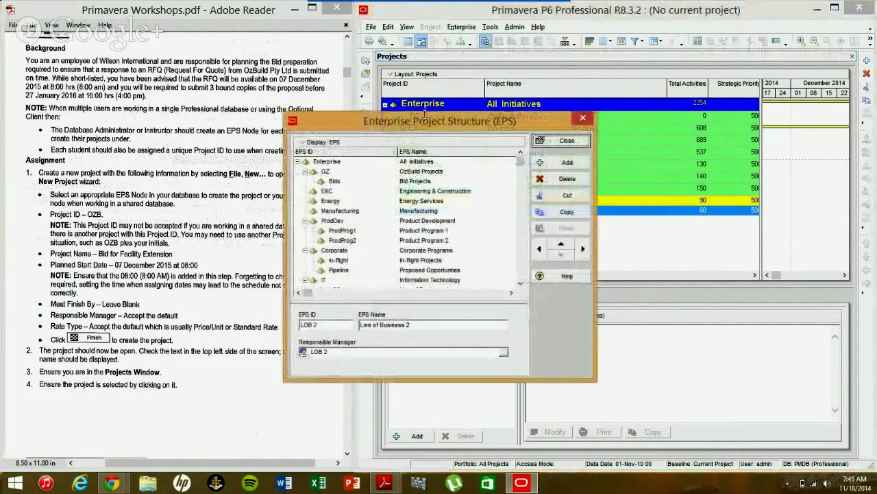
drag(378, 98, 525, 82)
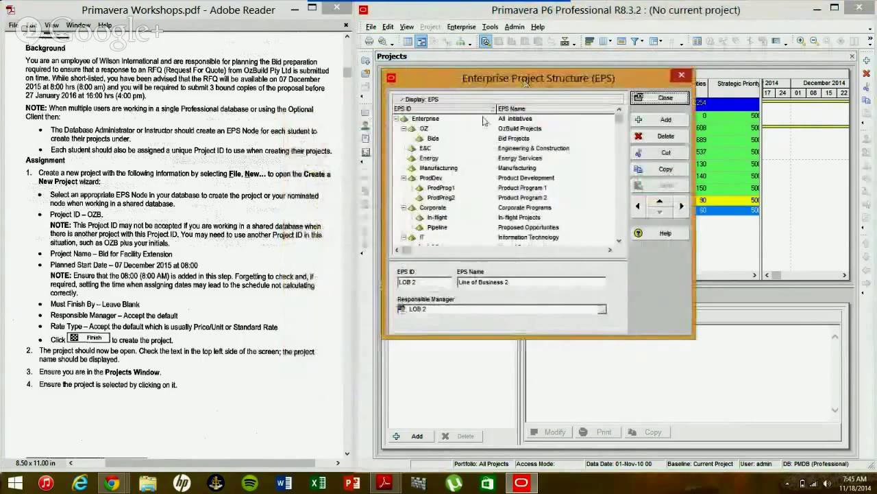
click(404, 129)
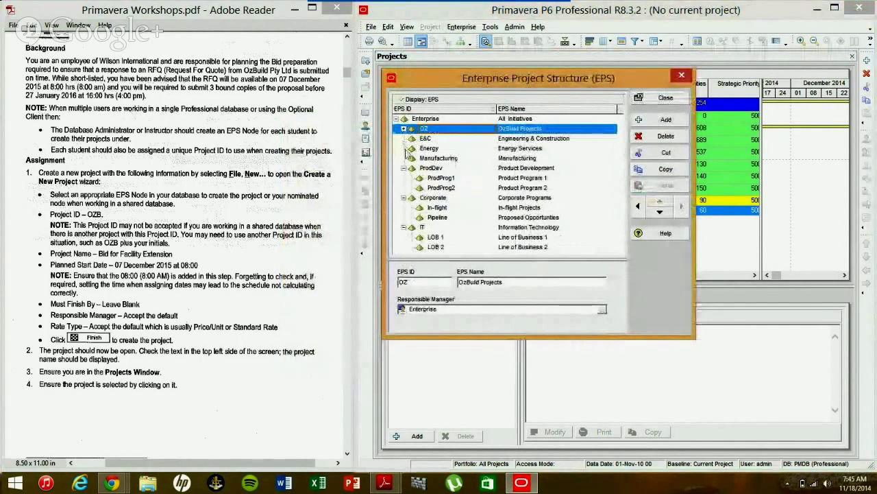
click(418, 120)
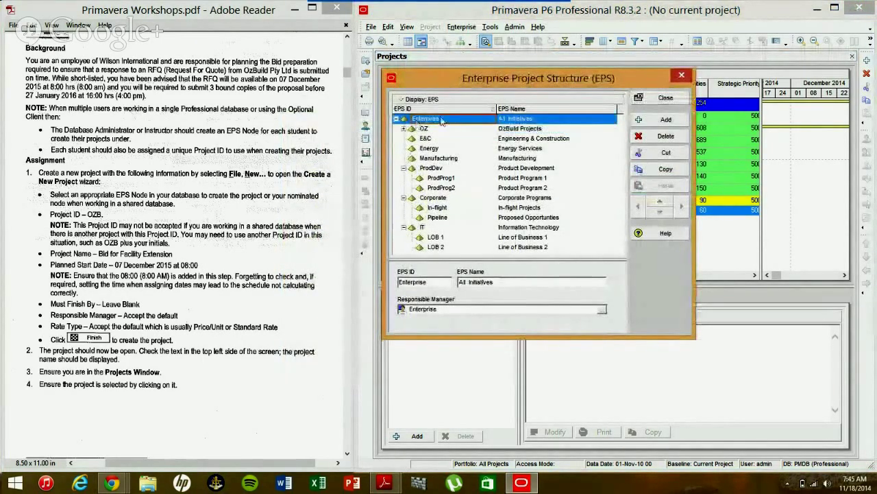
click(404, 168)
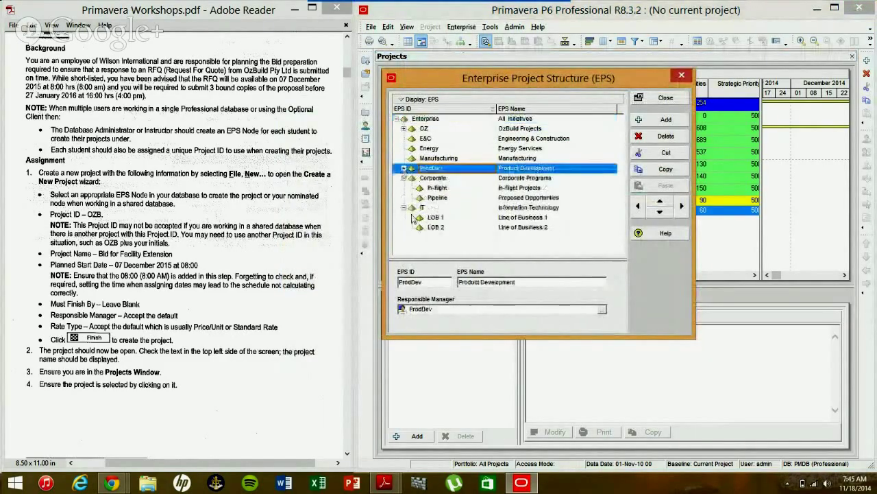
click(404, 177)
click(404, 188)
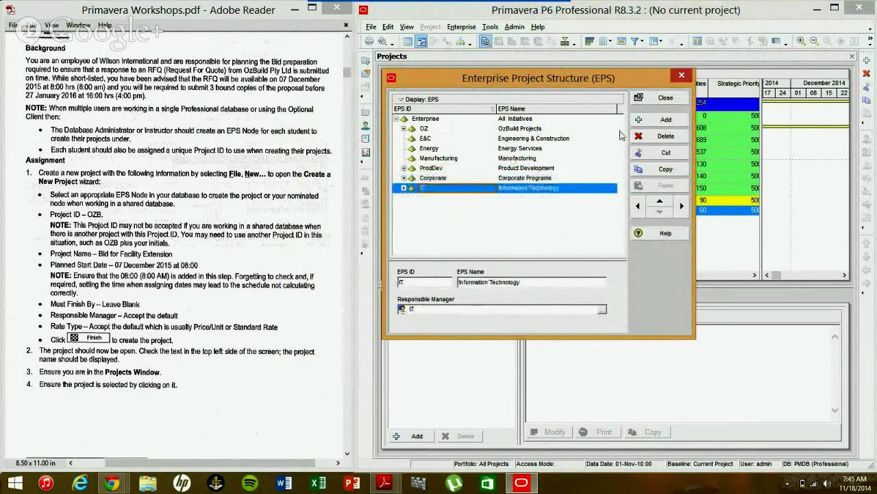
Add a new EPS element and indent it one level so it sits under the IT node.
click(640, 122)
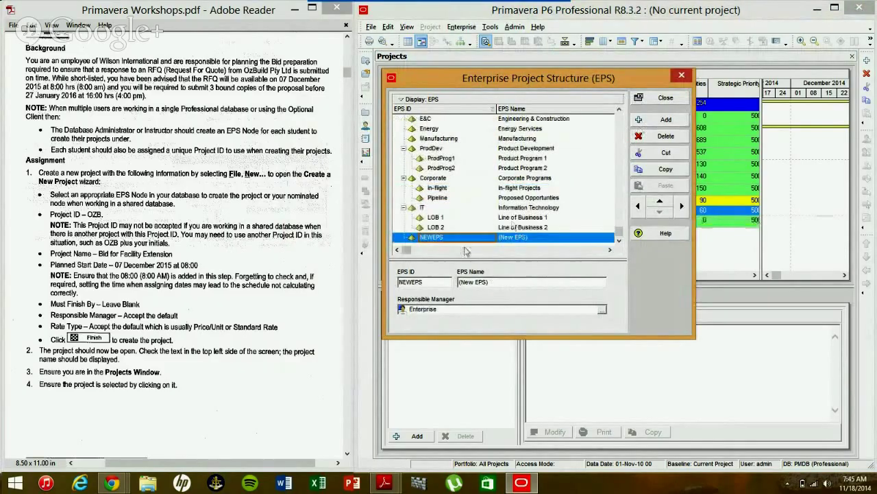
click(454, 229)
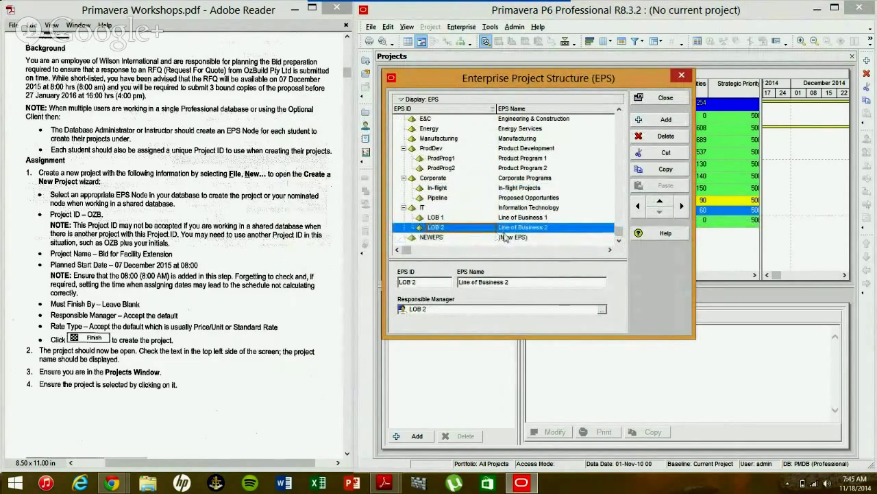
click(505, 238)
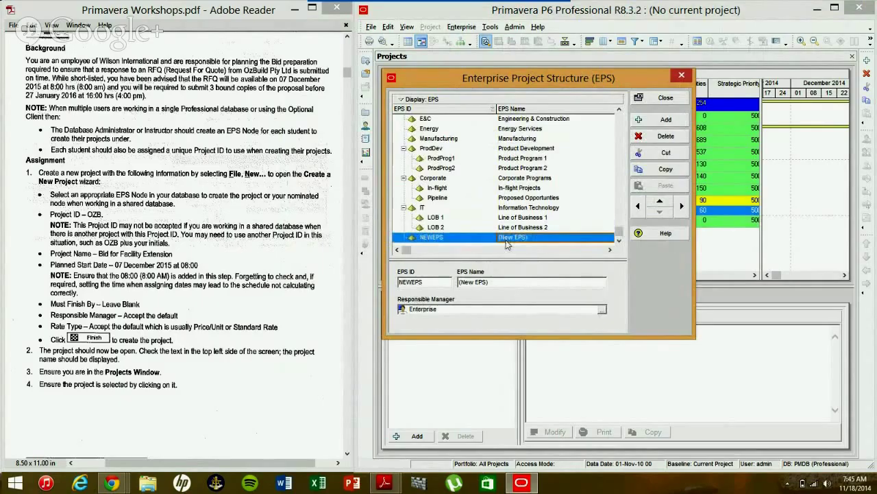
key(ctrl+Right)
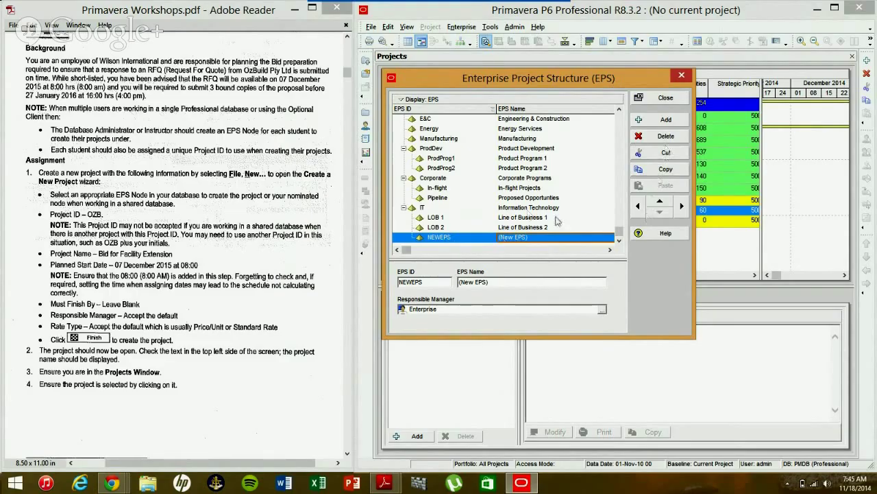
Delete the newly added EPS element from the Enterprise Project Structure.
click(664, 139)
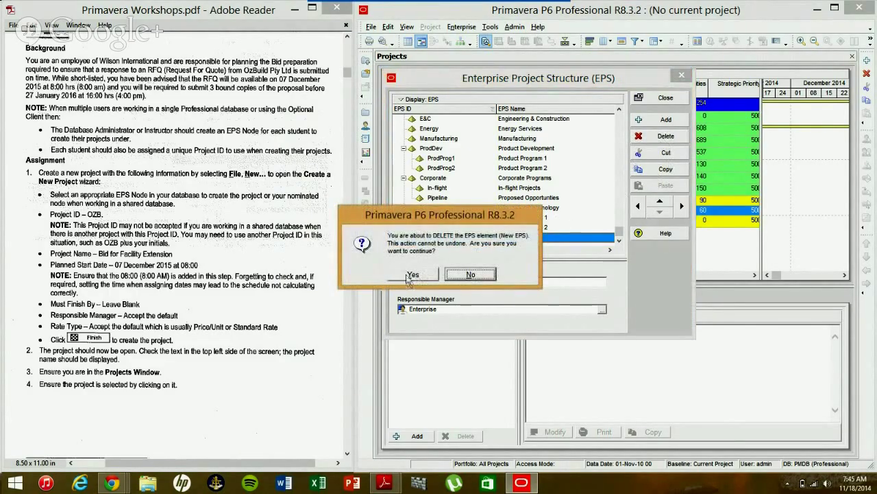
click(411, 275)
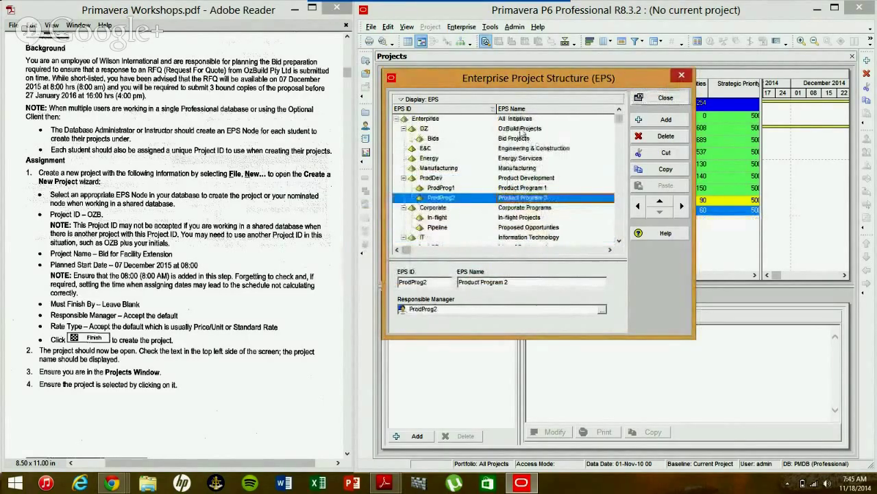
Examine the OZ and Bids EPS nodes, close the Enterprise Project Structure and collapse the IT node in the project list.
click(521, 129)
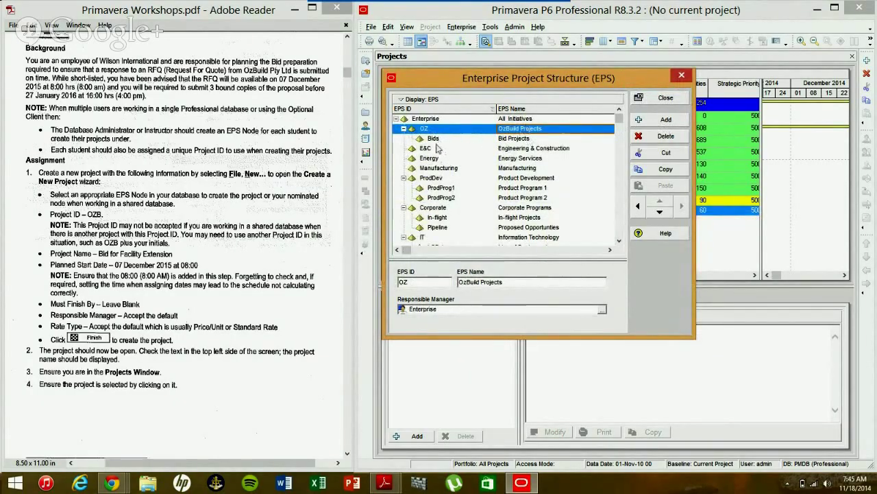
click(521, 141)
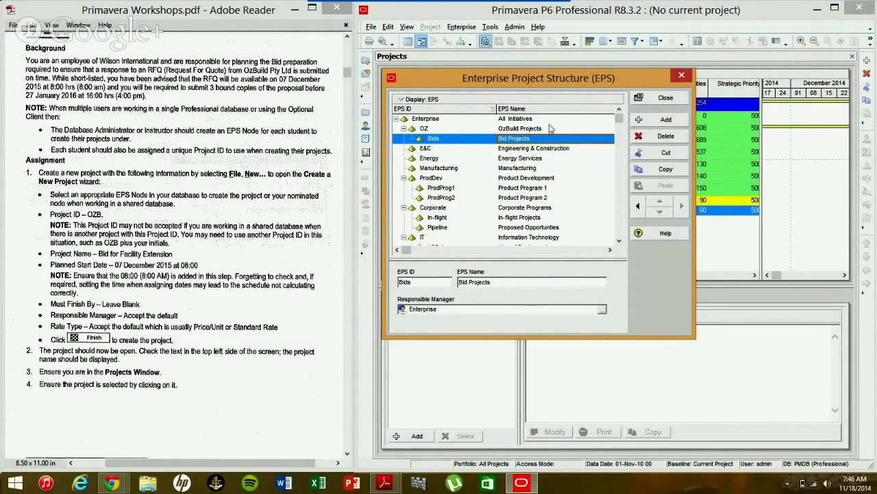
click(660, 98)
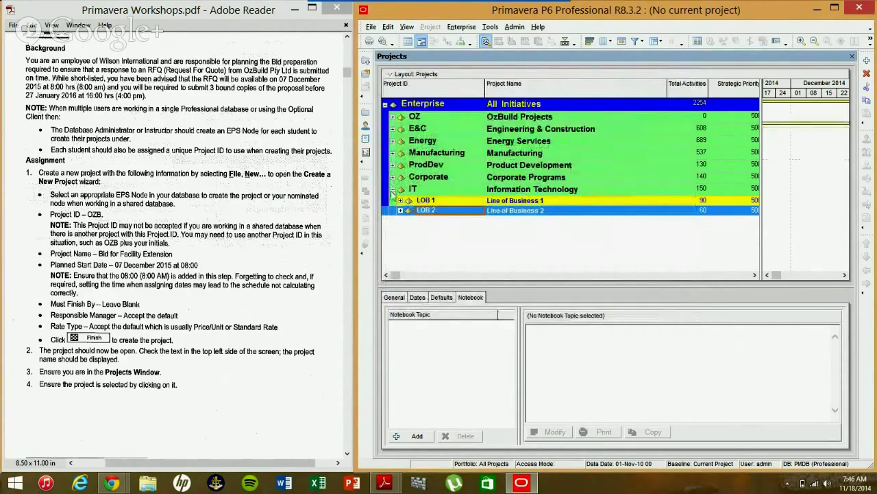
click(393, 189)
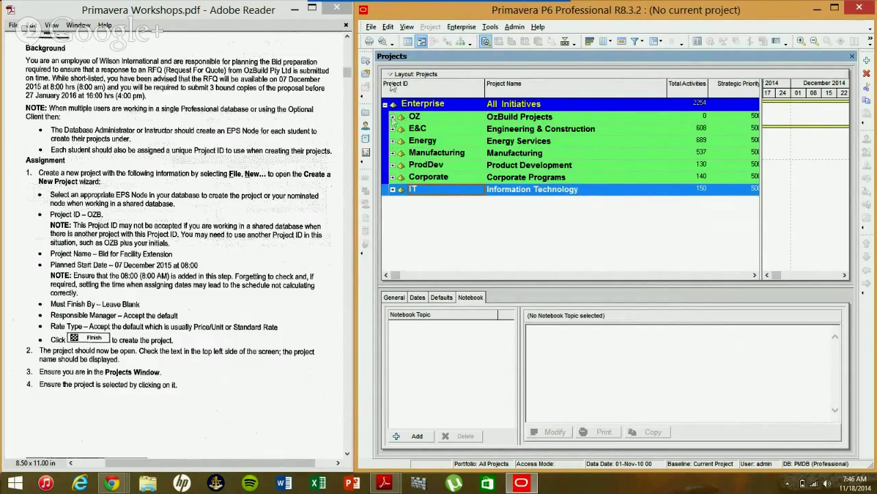
Start creating a new project and assign it to the Bid Projects EPS node under OzBuild Projects.
click(371, 27)
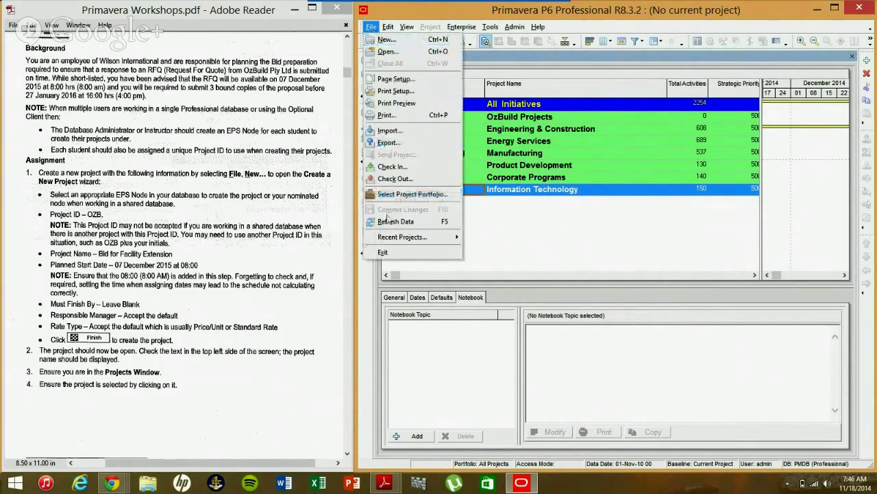
click(386, 39)
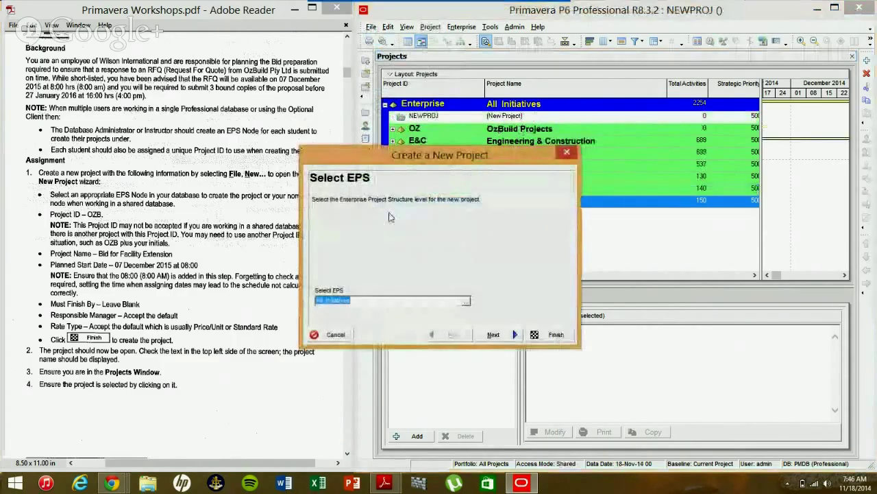
click(466, 305)
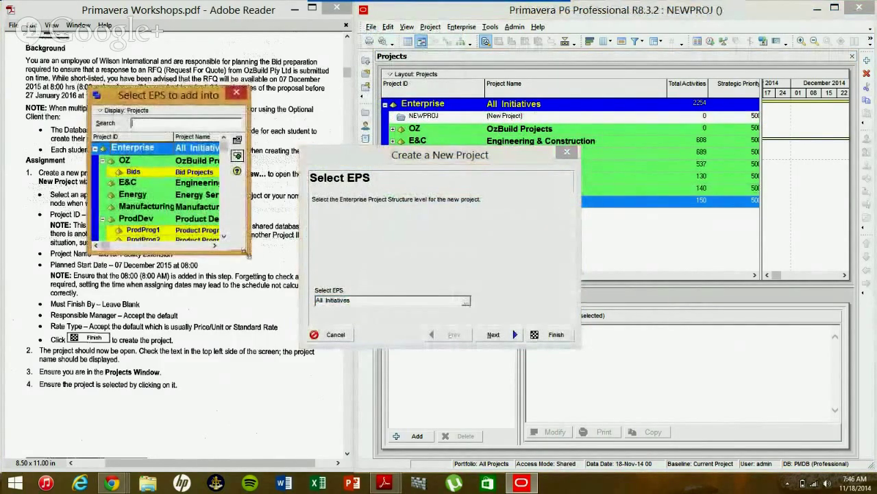
drag(250, 254, 415, 268)
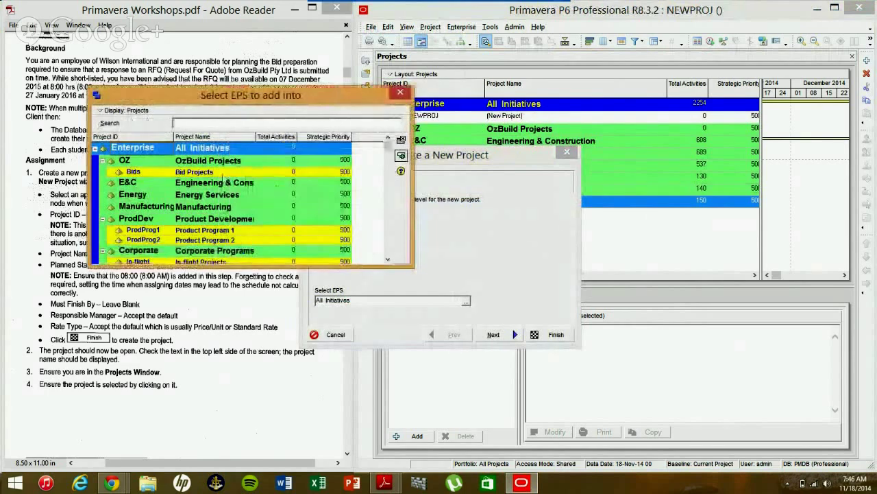
double_click(200, 172)
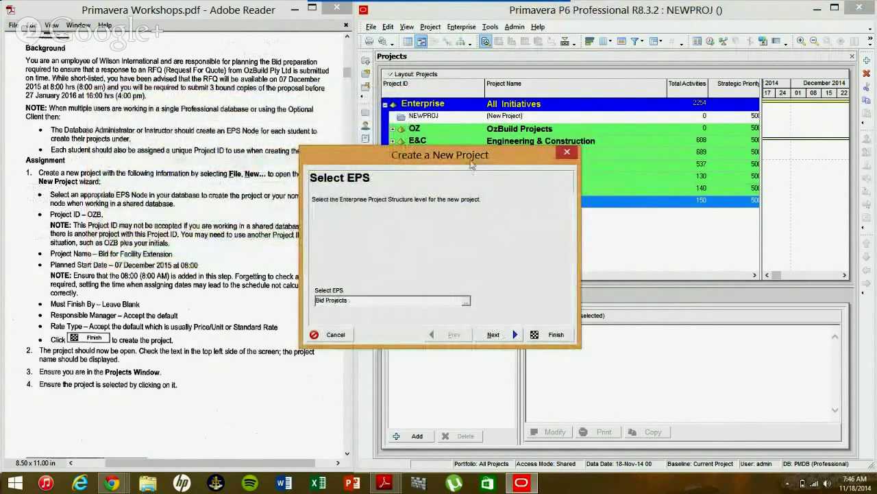
drag(470, 157, 540, 164)
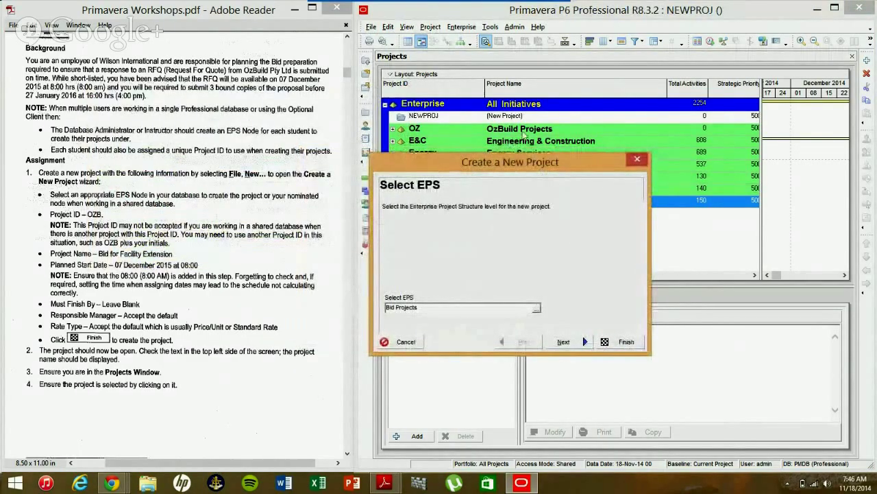
click(563, 342)
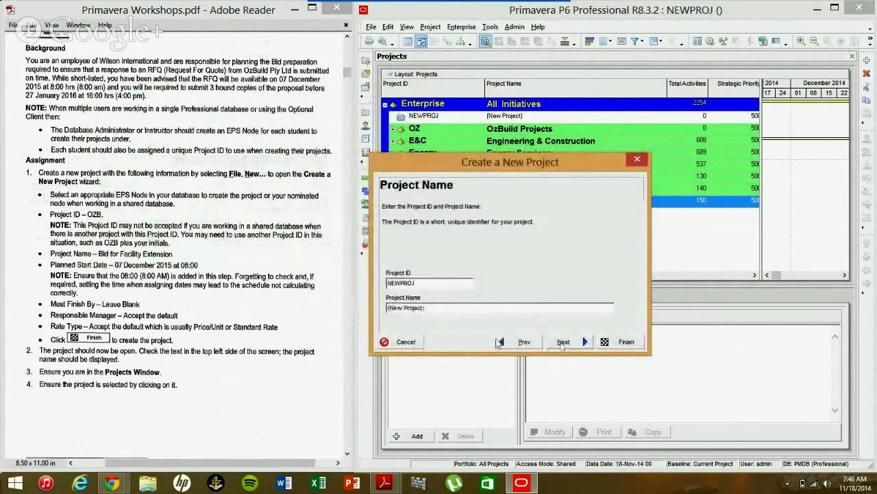
Enter OZB as the project ID and Bid for Facility Extension as the project name.
double_click(444, 282)
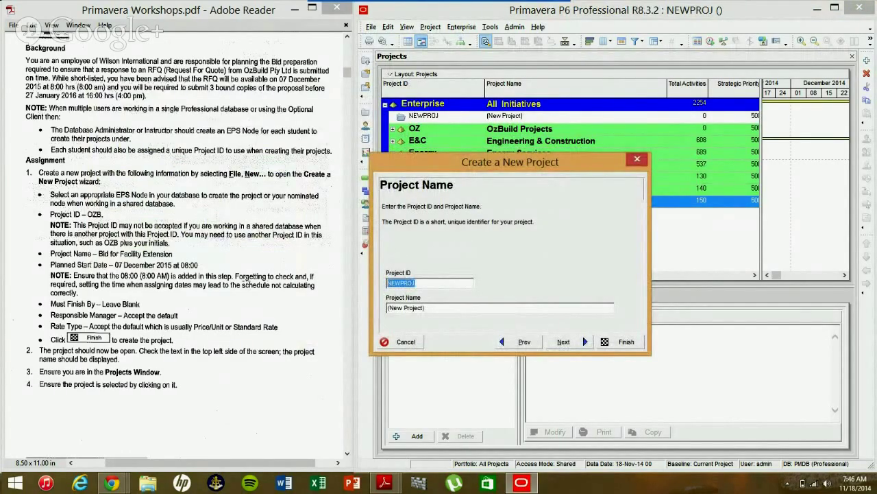
text(OZB)
drag(430, 307, 365, 305)
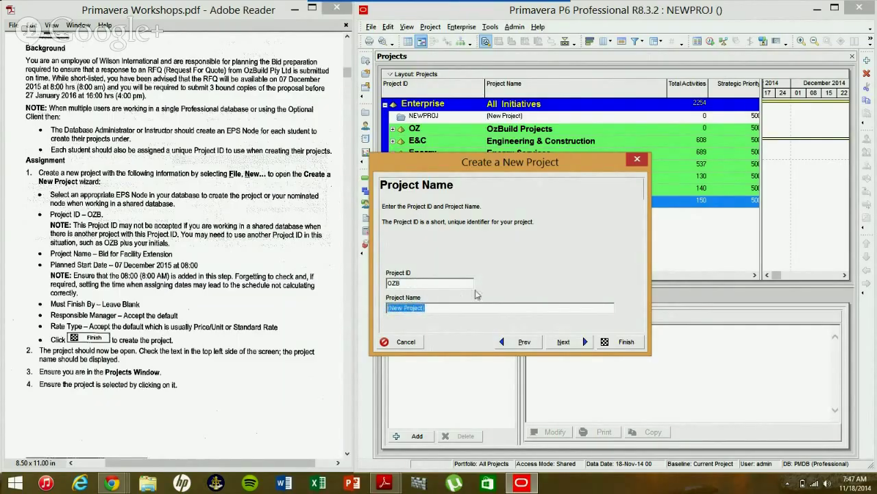
text(Bid for Facility Extension)
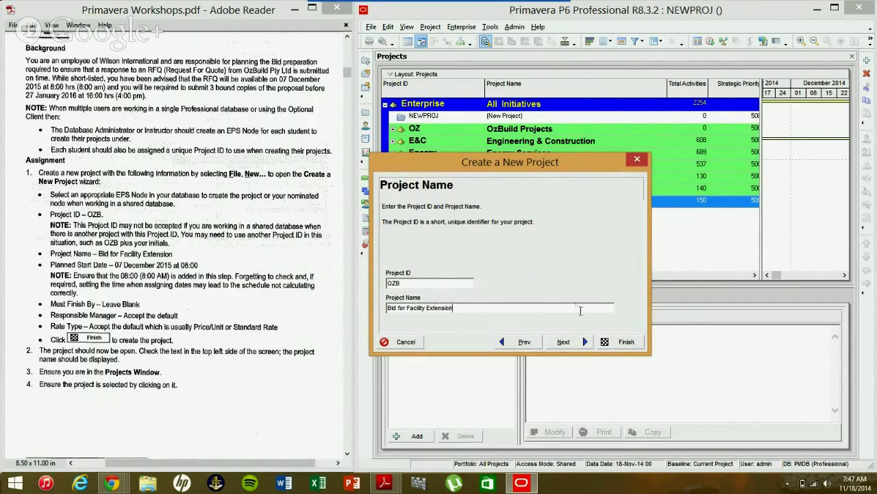
click(563, 341)
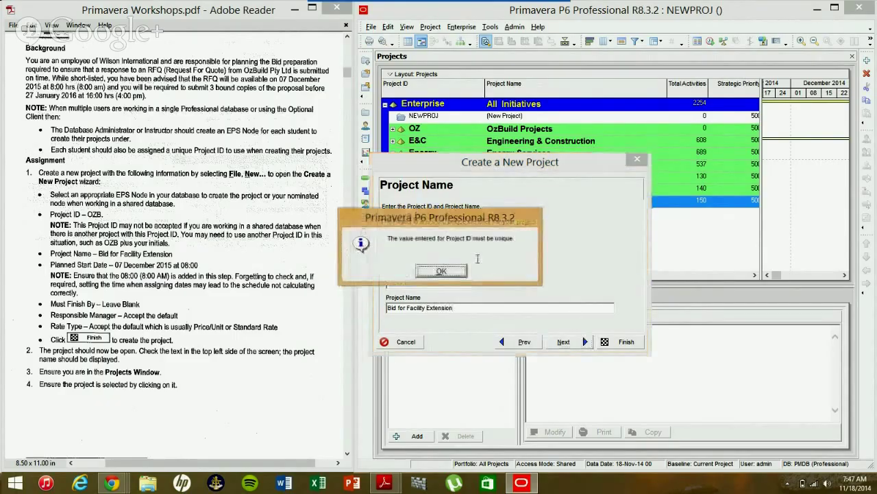
Change the new project's ID to OZB-1 and proceed to the project dates.
click(441, 271)
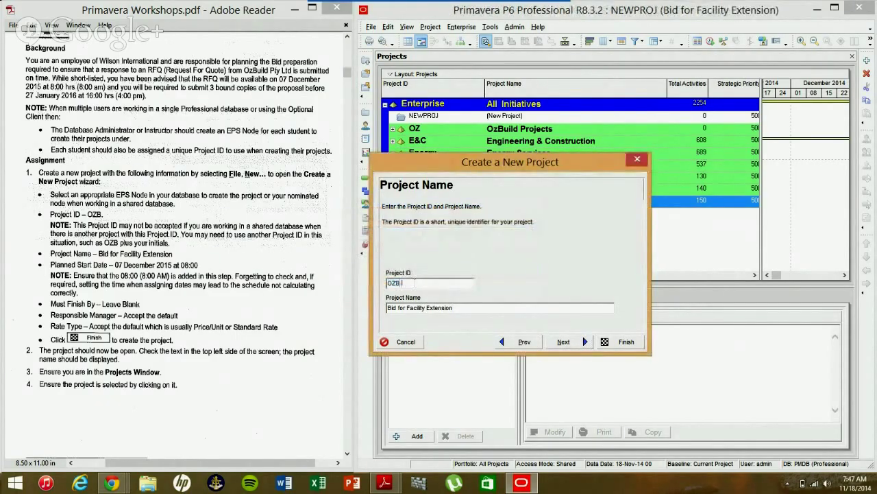
text(1)
click(564, 341)
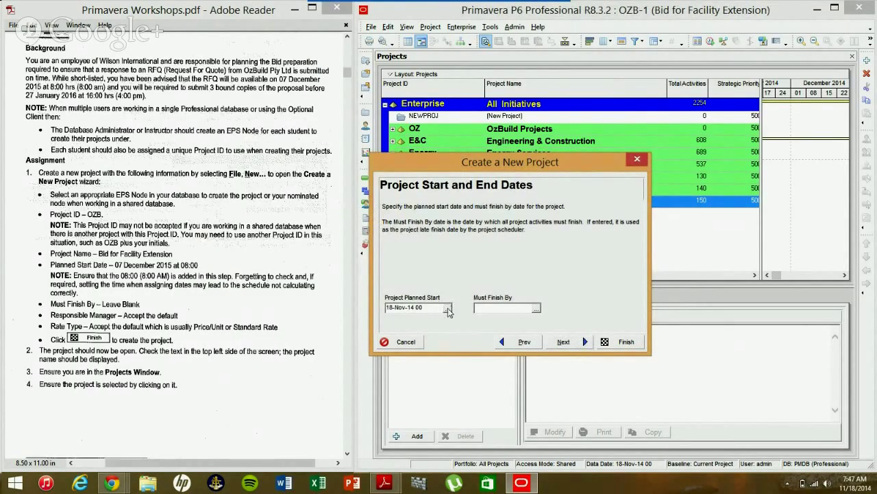
Set the project's planned start to 07 December 2015 at hour 08, leaving the Must Finish By date blank.
click(447, 309)
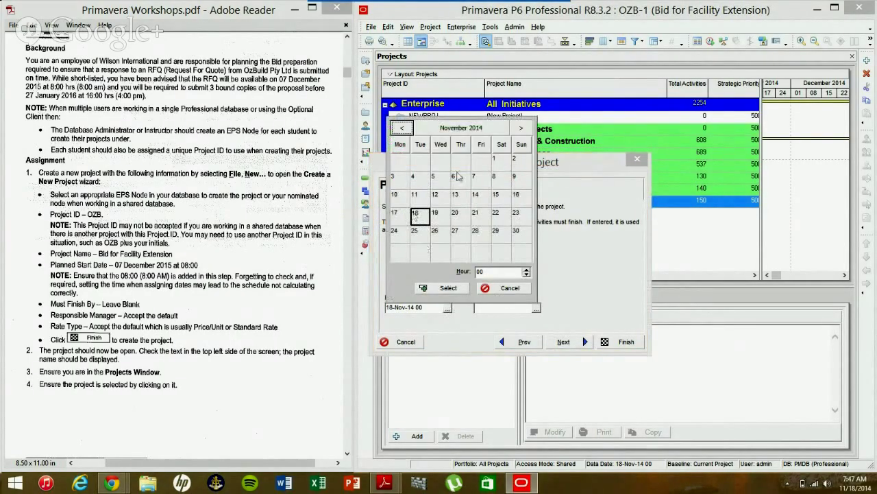
click(522, 129)
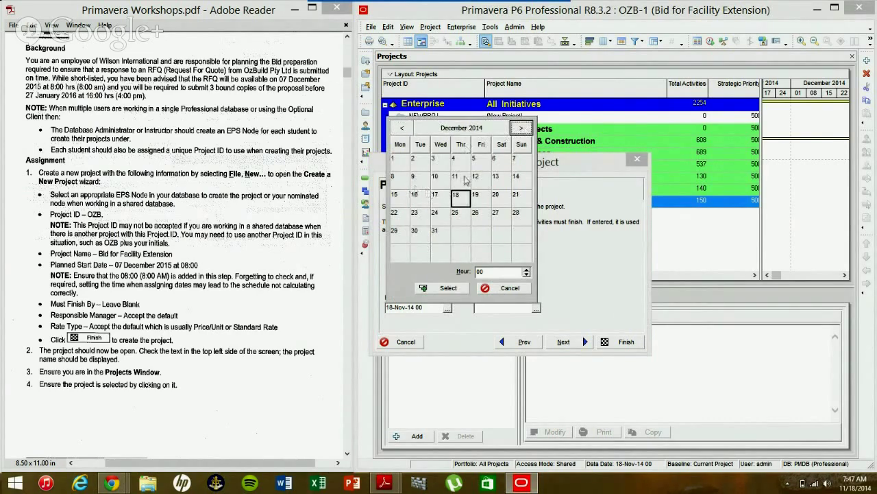
click(518, 163)
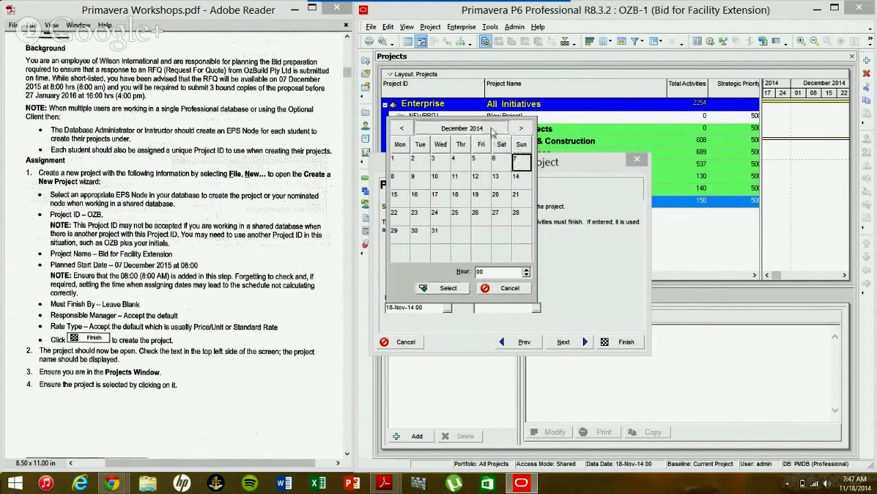
click(462, 128)
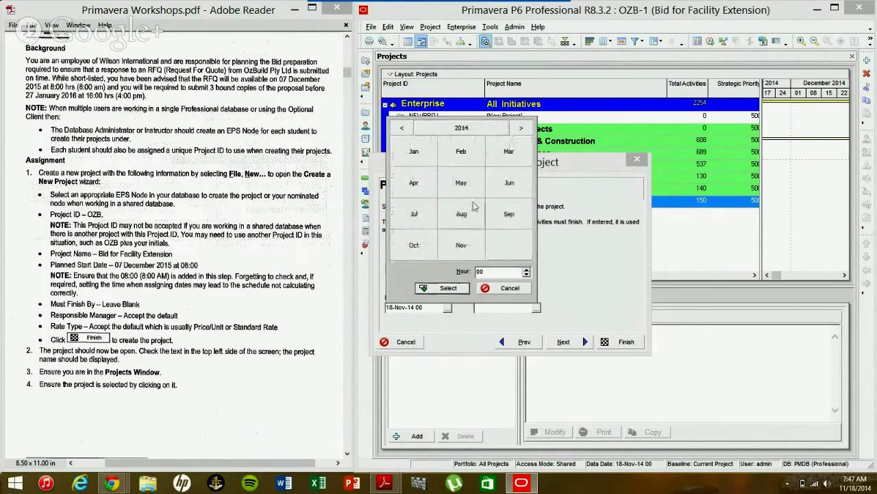
click(521, 128)
click(508, 244)
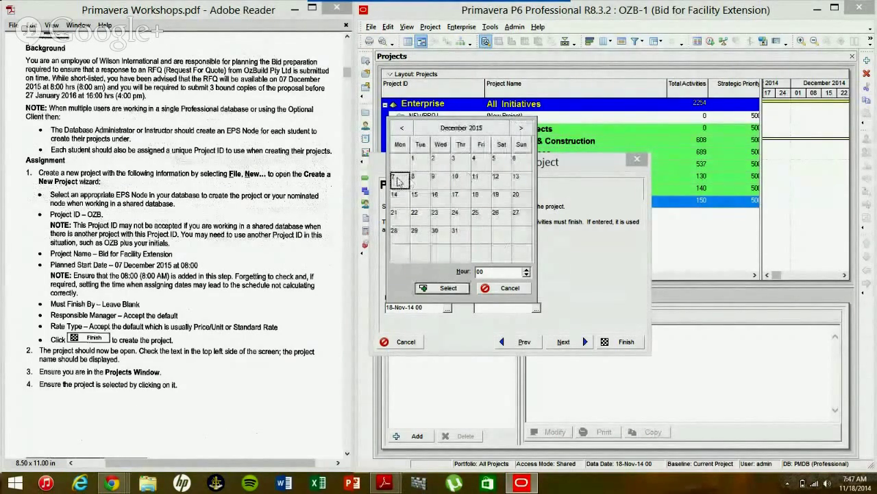
click(511, 271)
text(08)
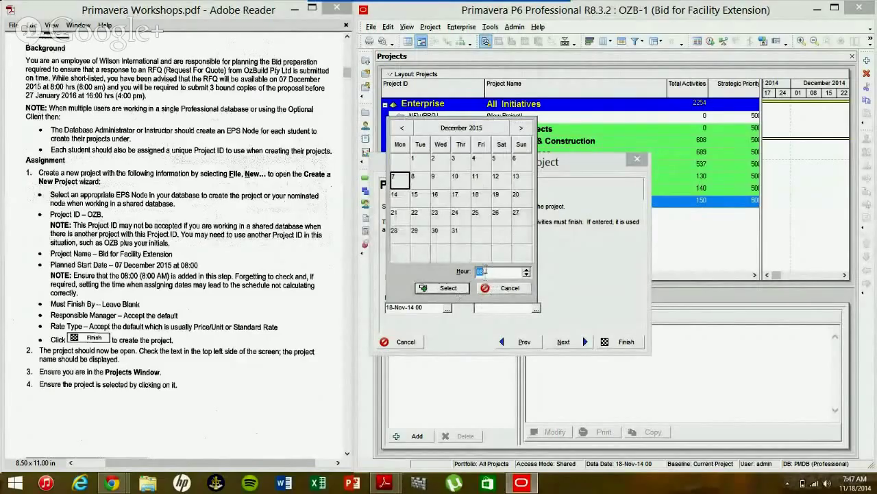
text(23)
text(8)
click(449, 290)
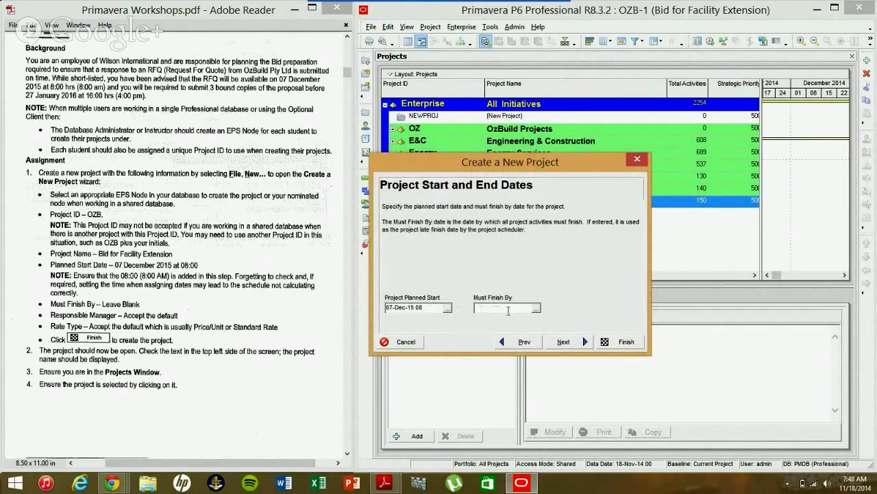
click(564, 341)
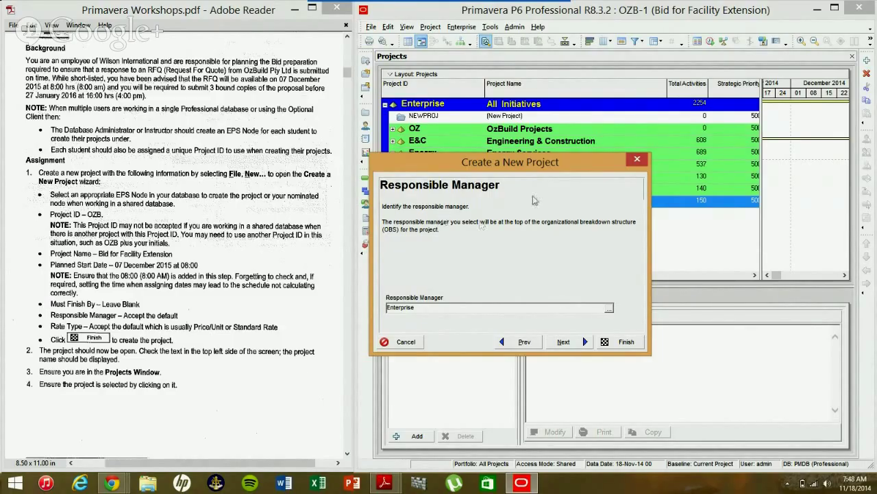
Accept Enterprise as responsible manager and Standard Rate as rate type, and finish creating the project.
drag(538, 166, 592, 154)
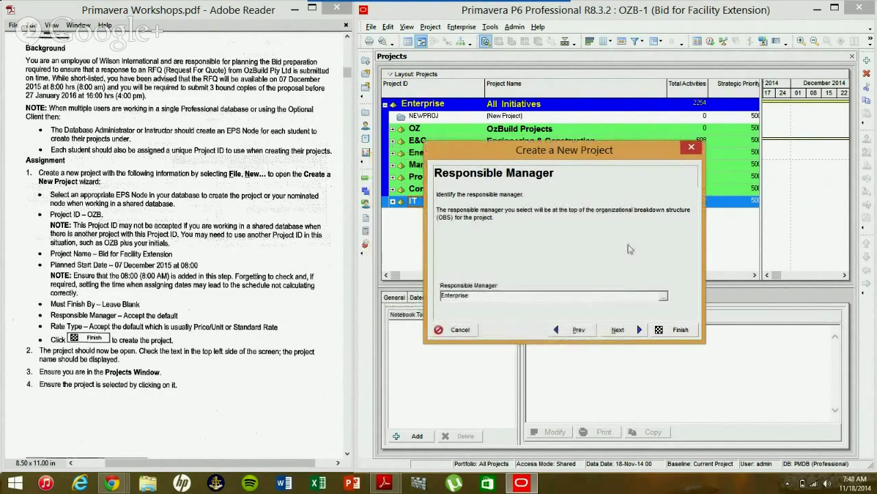
click(624, 330)
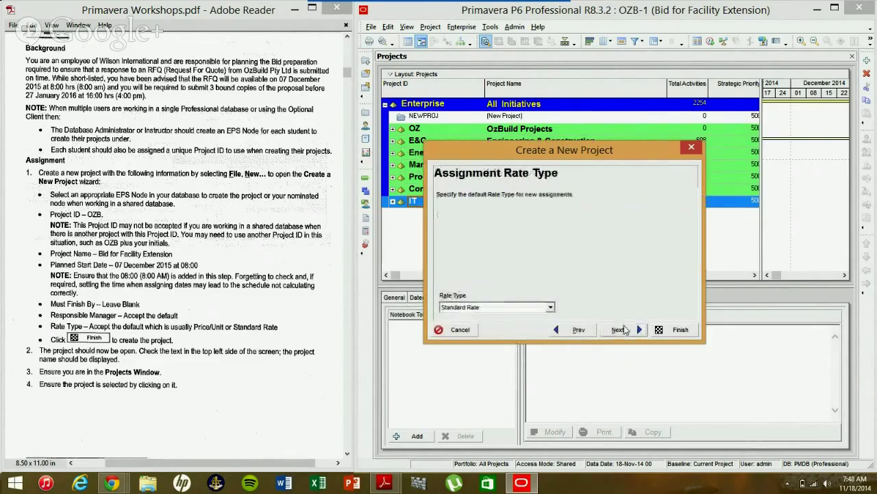
click(550, 308)
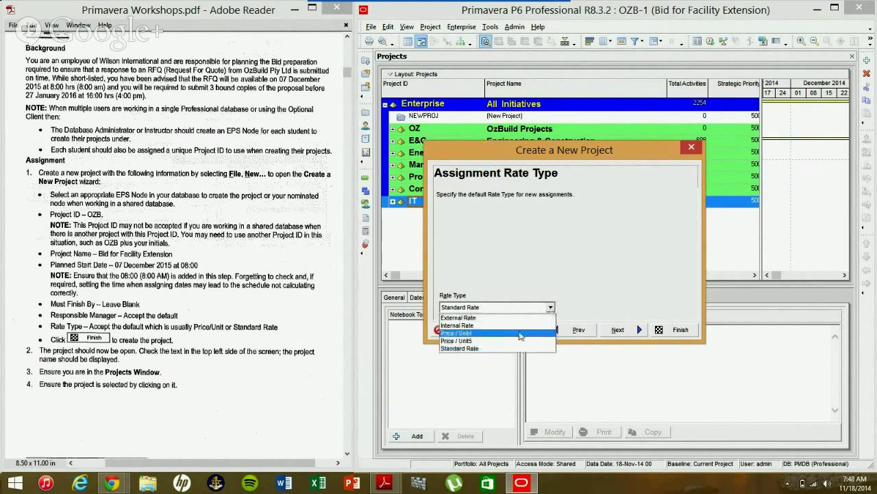
click(619, 276)
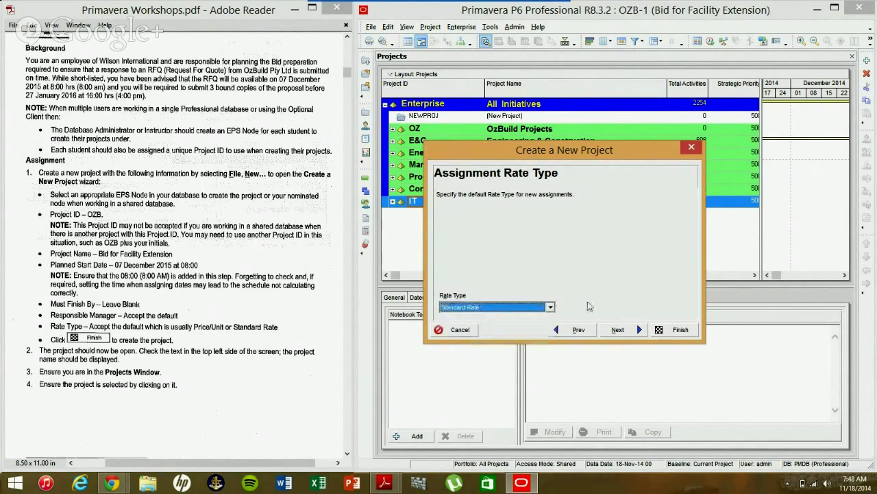
click(619, 332)
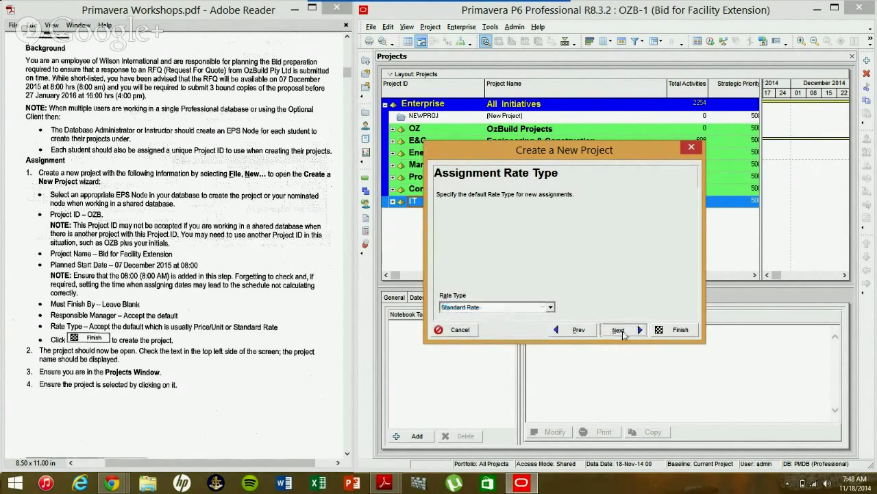
click(678, 330)
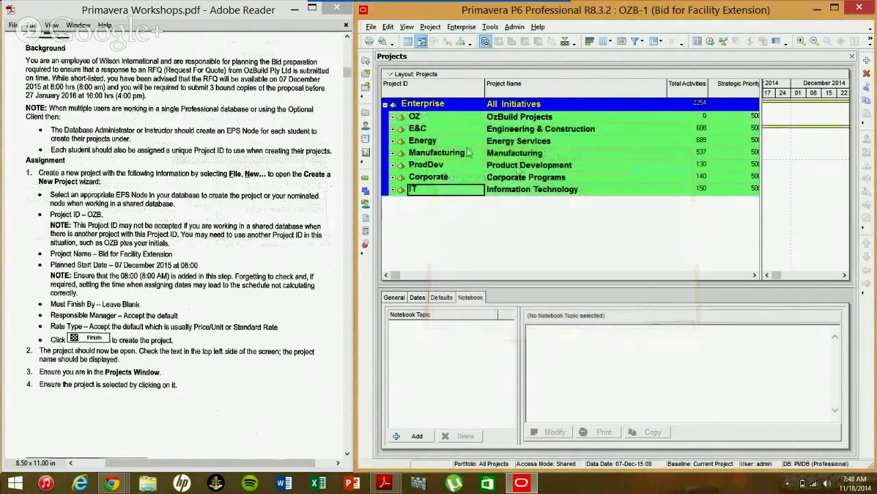
Expand the OZ node and examine the OZB-1, OZB and OZB-R projects under Bids.
click(393, 117)
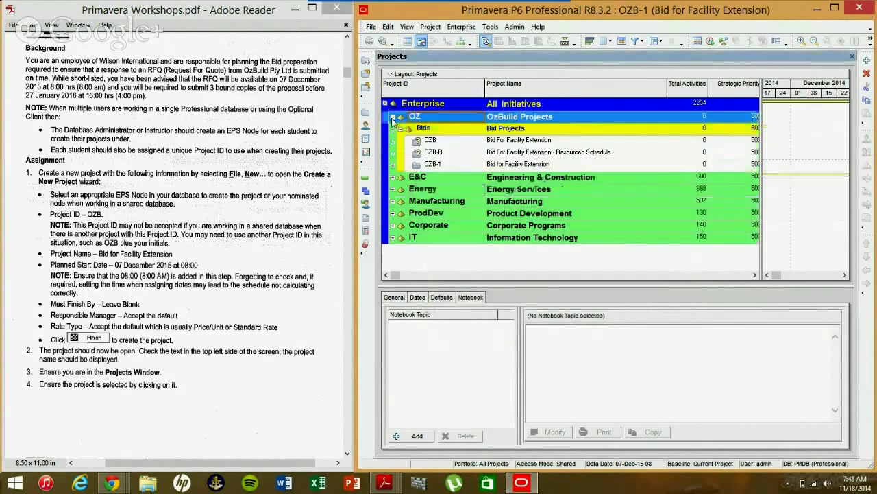
click(497, 158)
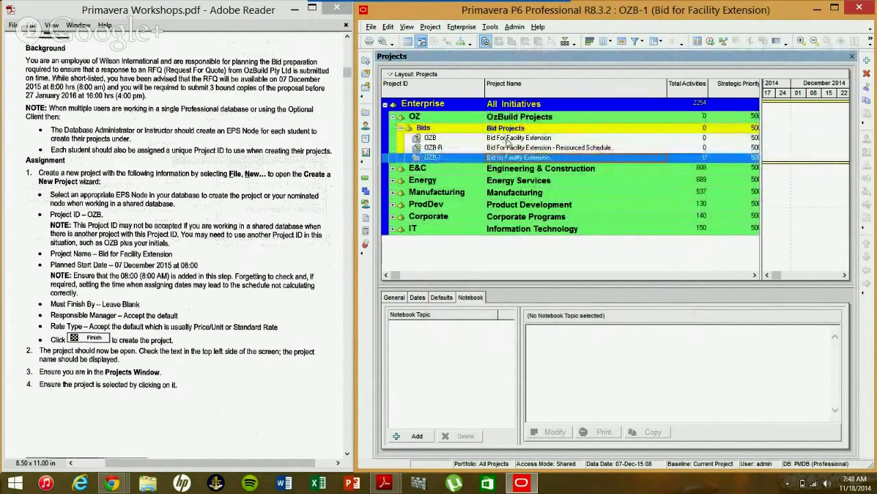
click(508, 139)
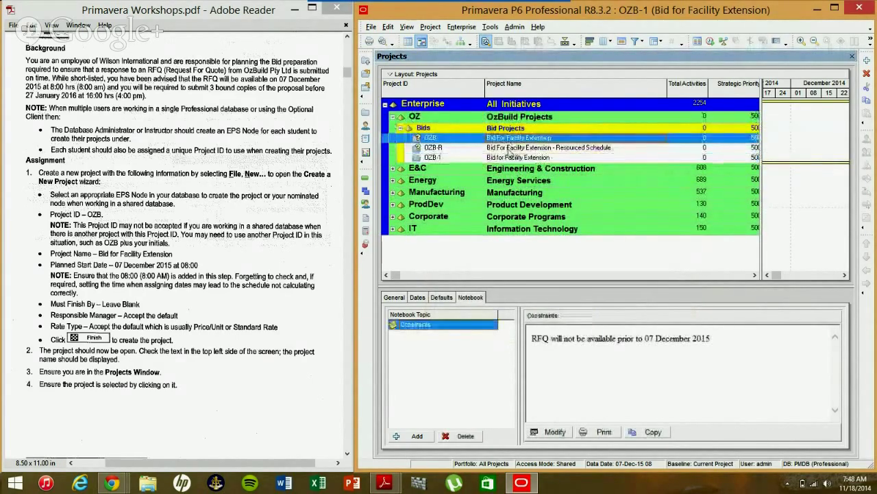
click(510, 149)
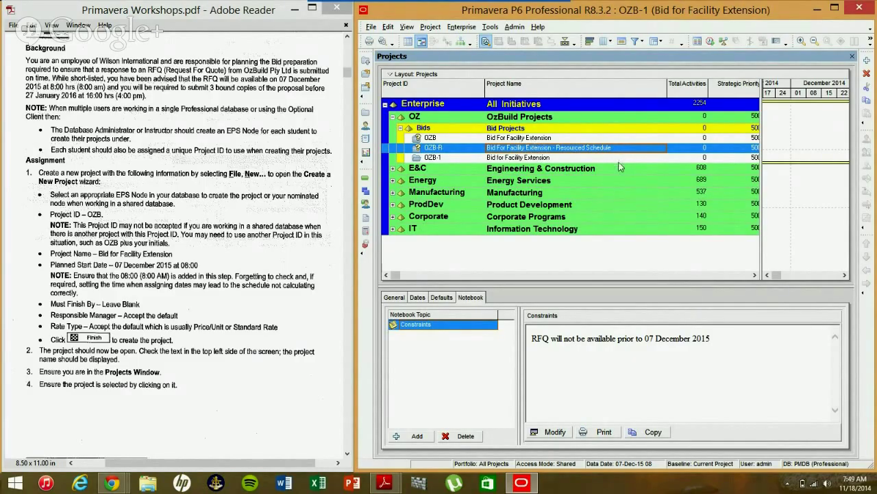
Delete the OZB and OZB-R projects from the Bids node, including all their WBS elements and activities.
click(508, 141)
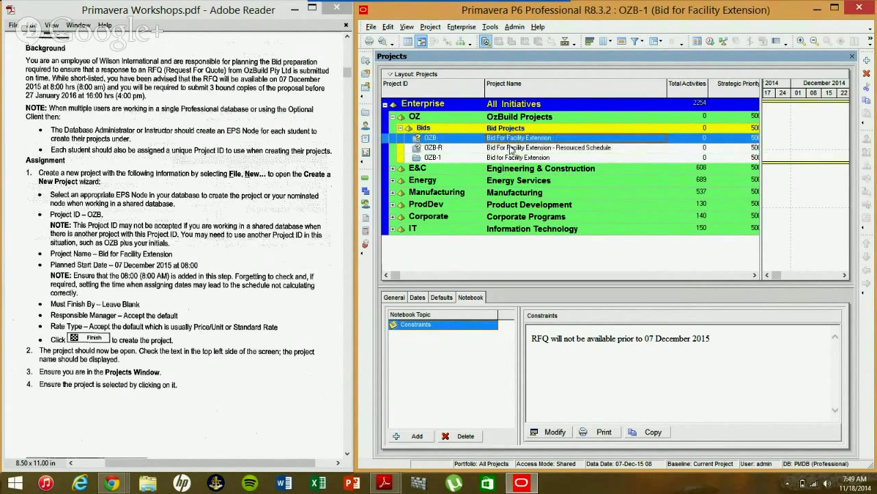
ctrl+click(511, 149)
right_click(511, 149)
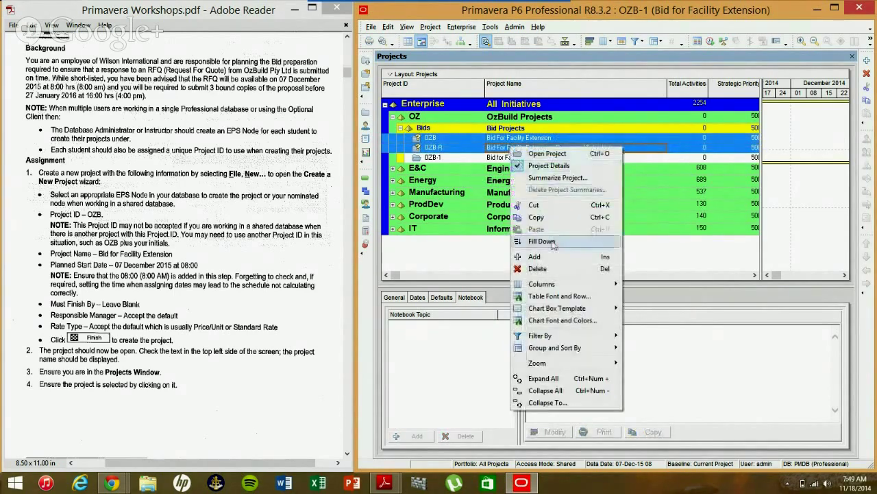
click(555, 269)
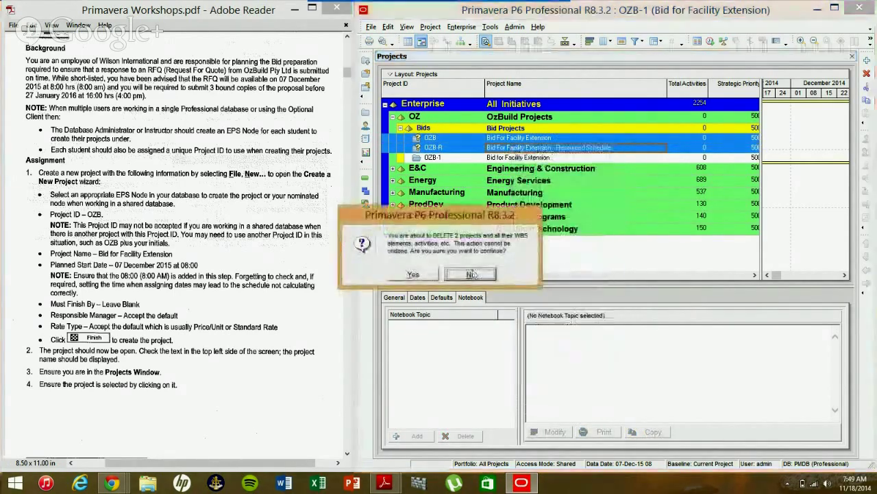
click(414, 275)
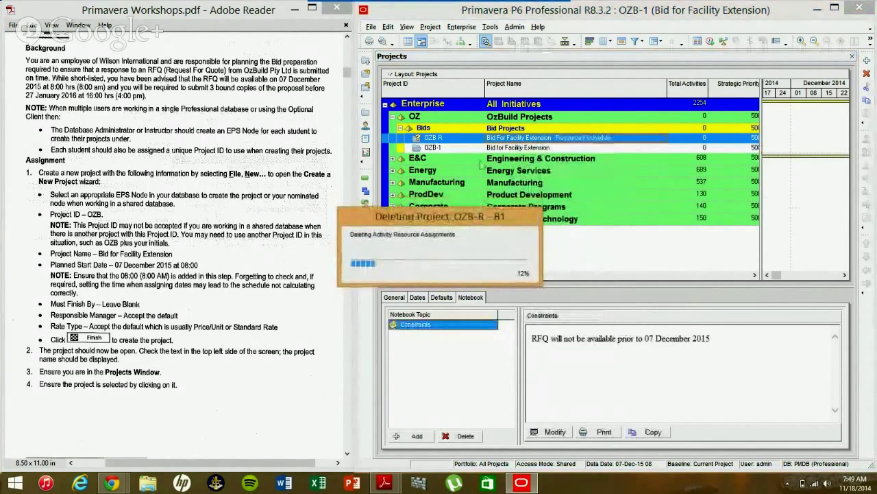
Change the ID of the Bid for Facility Extension project to OZB.
click(444, 138)
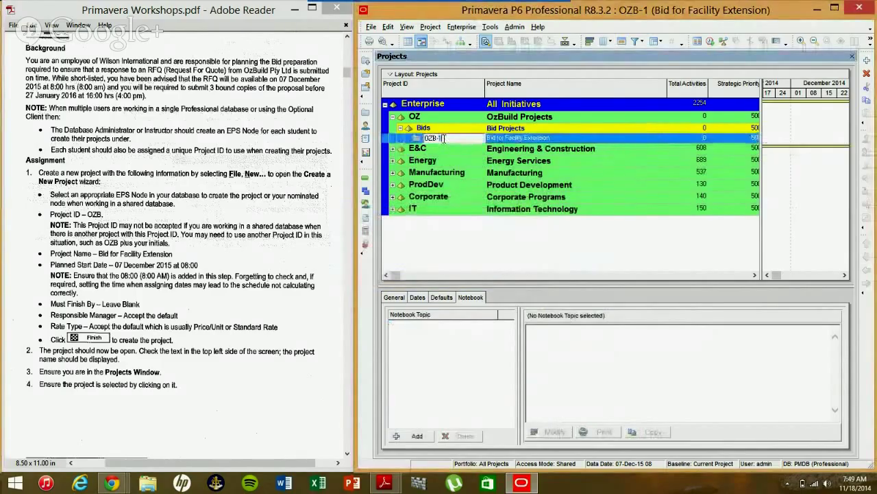
key(BackSpace)
key(BackSpace)
key(Return)
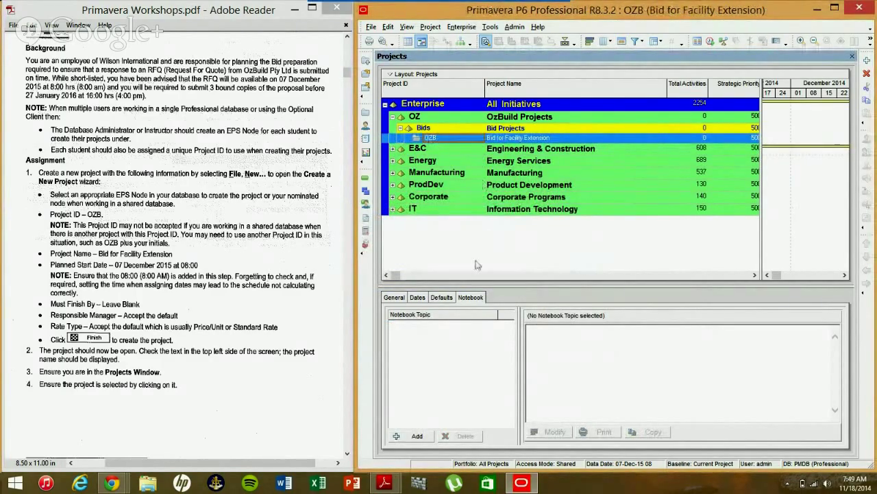
click(512, 128)
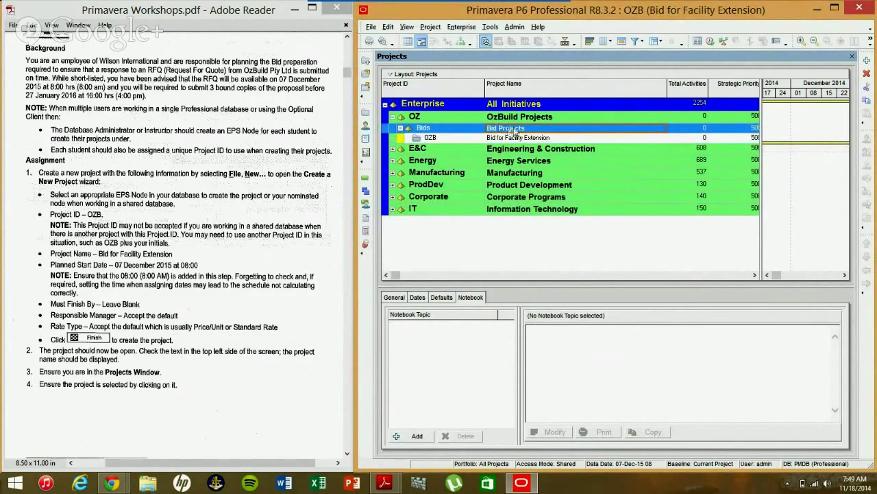
key(ctrl+n)
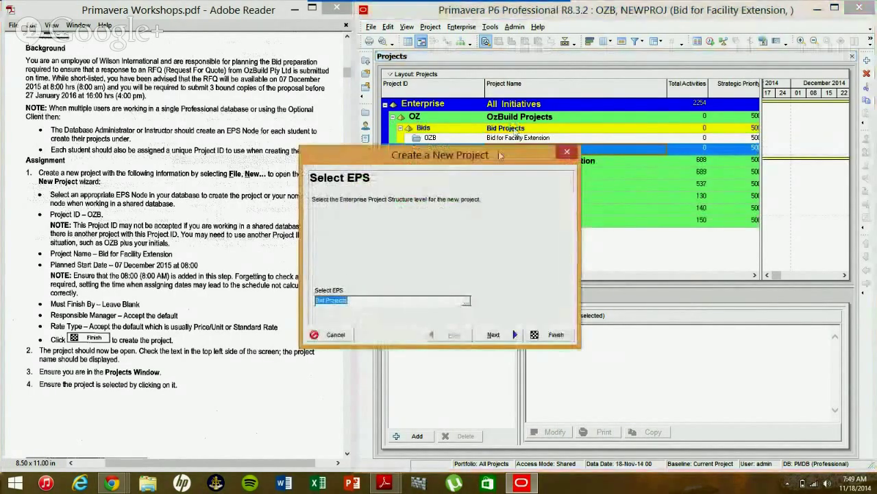
click(566, 151)
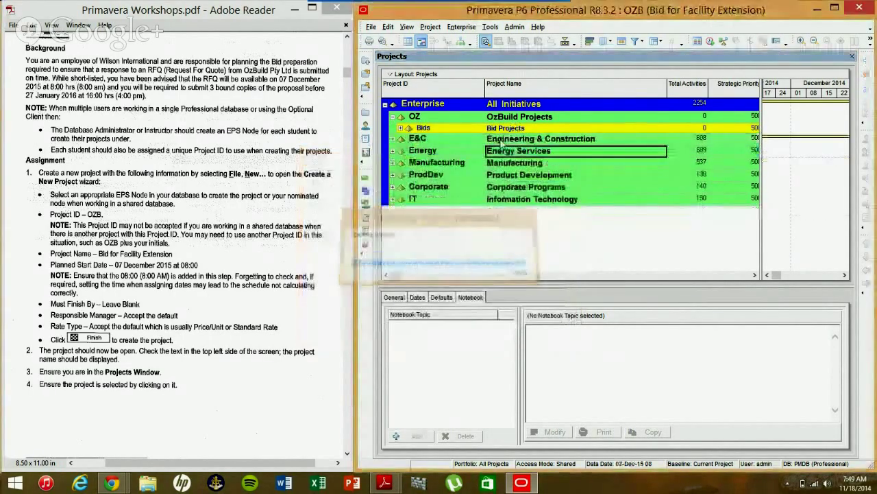
click(400, 128)
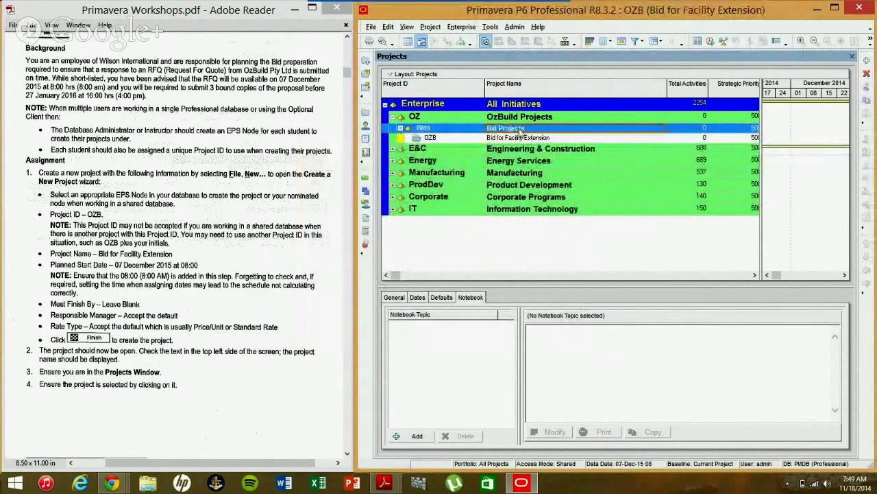
key(ctrl+n)
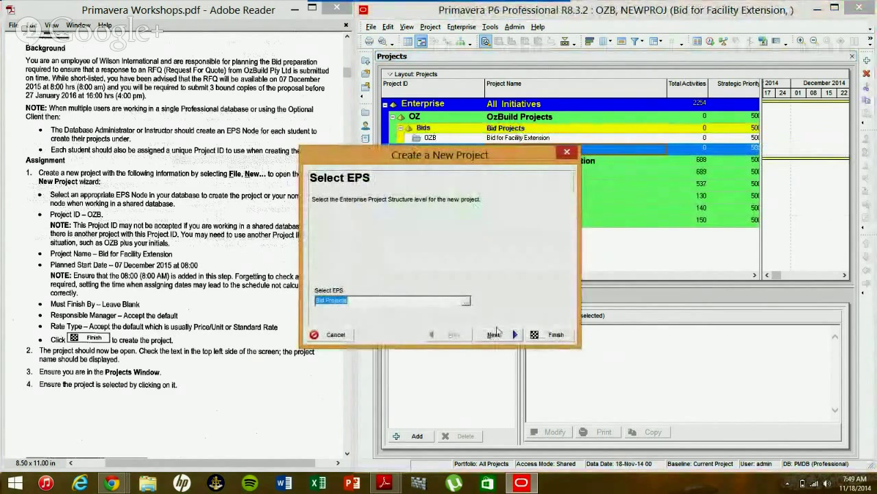
click(336, 336)
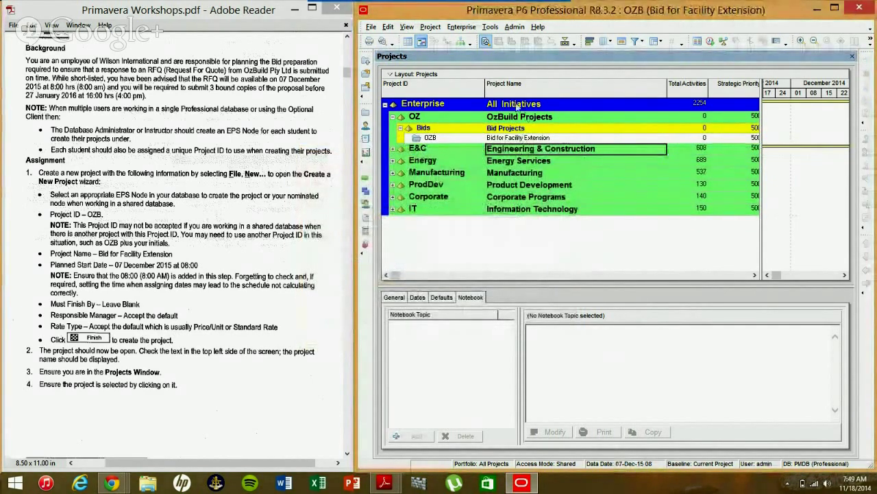
Select the OZB project and read the workshop instructions on through the project details page covering status, dates and notebook topic.
click(530, 139)
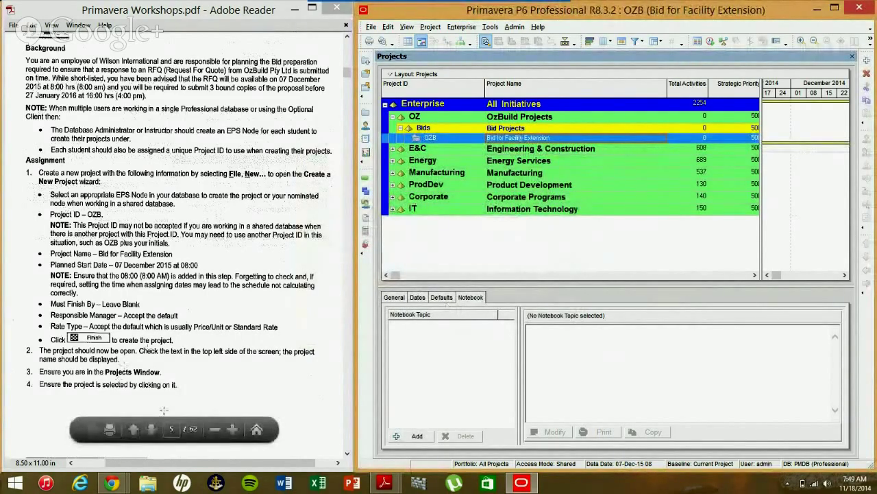
click(176, 384)
click(172, 384)
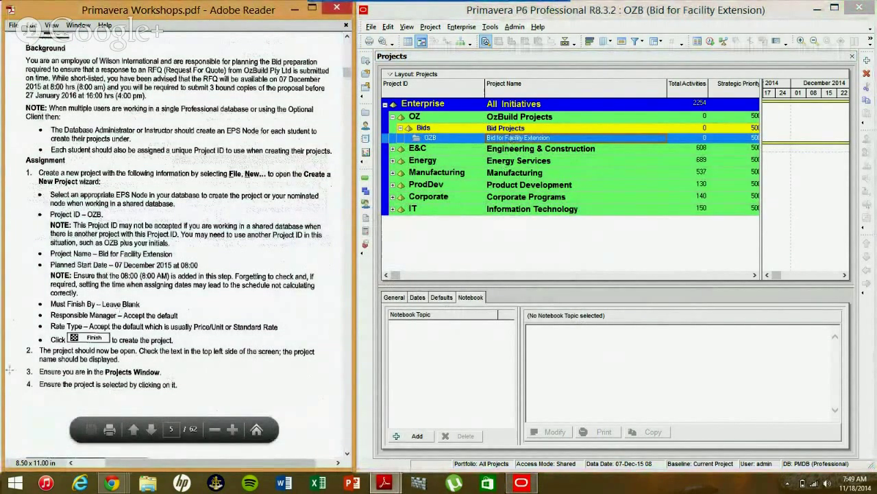
click(144, 357)
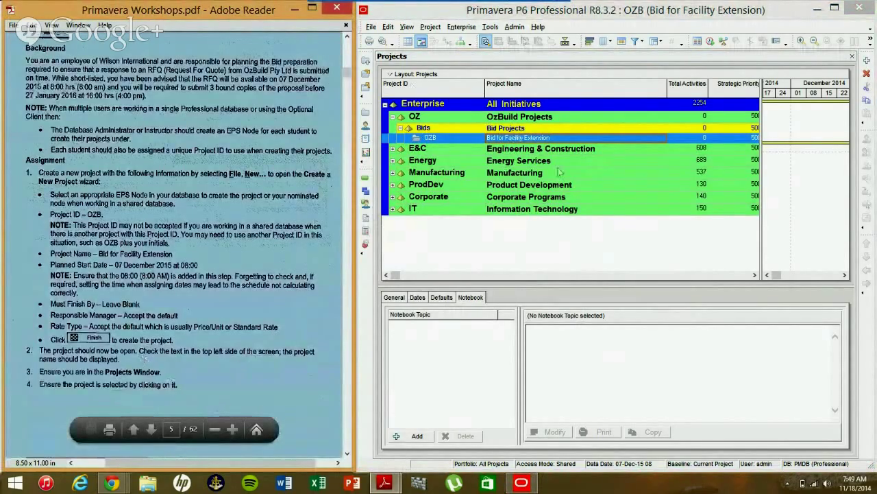
click(364, 118)
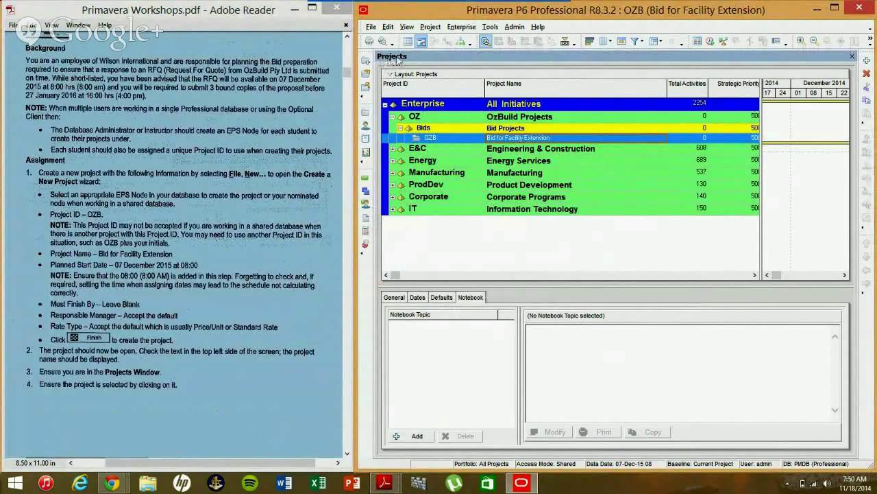
scroll(199, 257, down, 10)
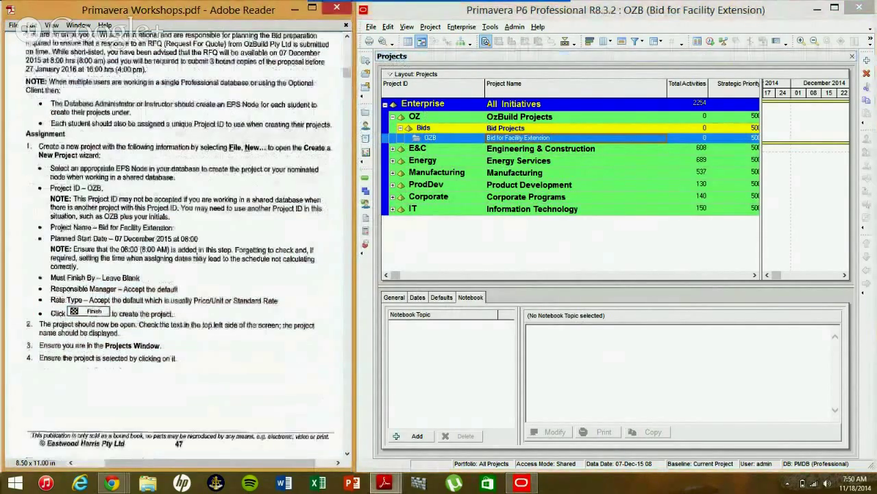
scroll(197, 261, down, 5)
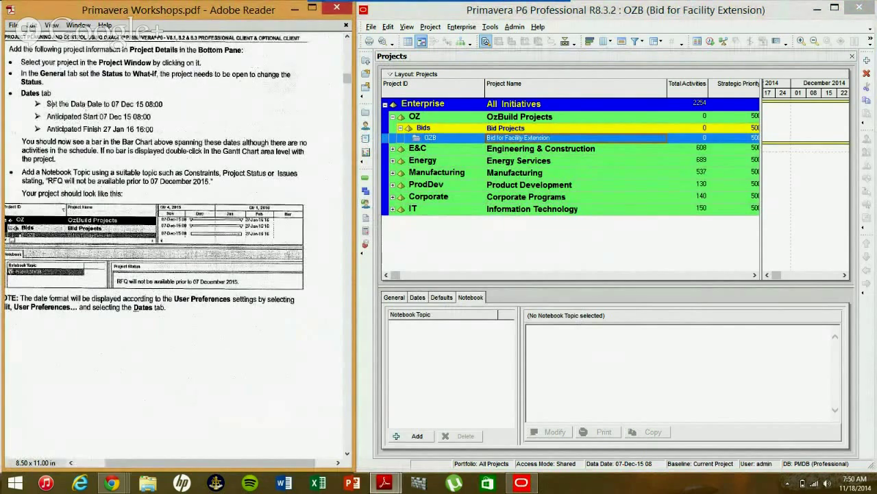
Set the OZB project's status to What-If in its general details.
click(394, 300)
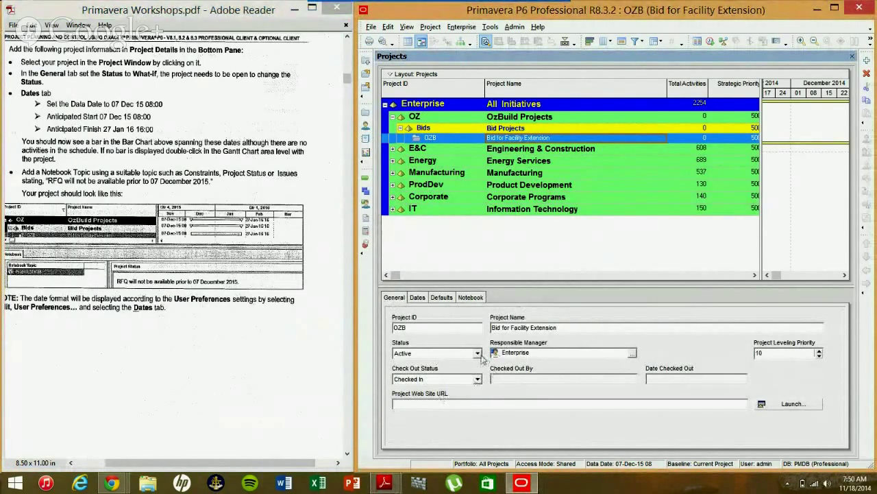
click(477, 354)
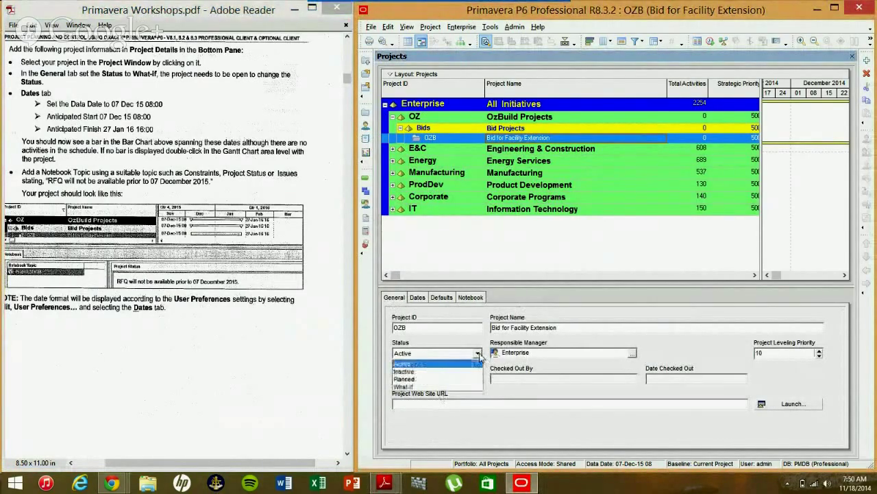
click(425, 386)
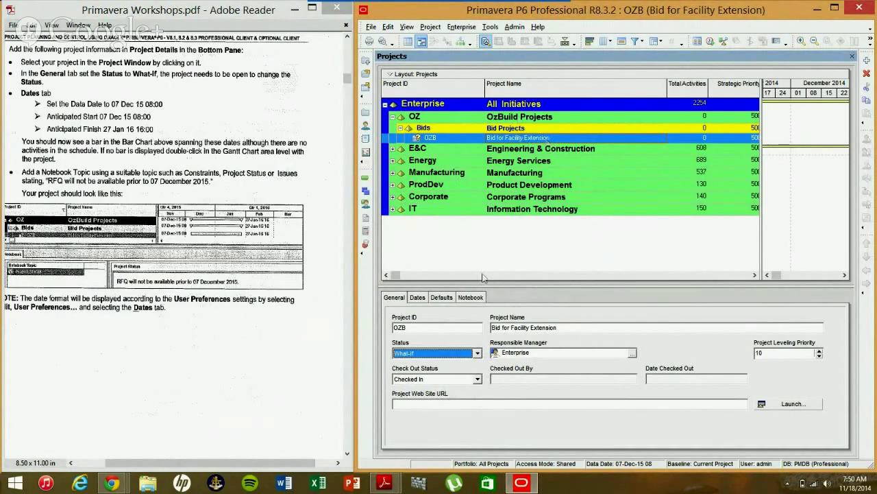
Set the OZB project's status back to Active and close the project.
click(369, 27)
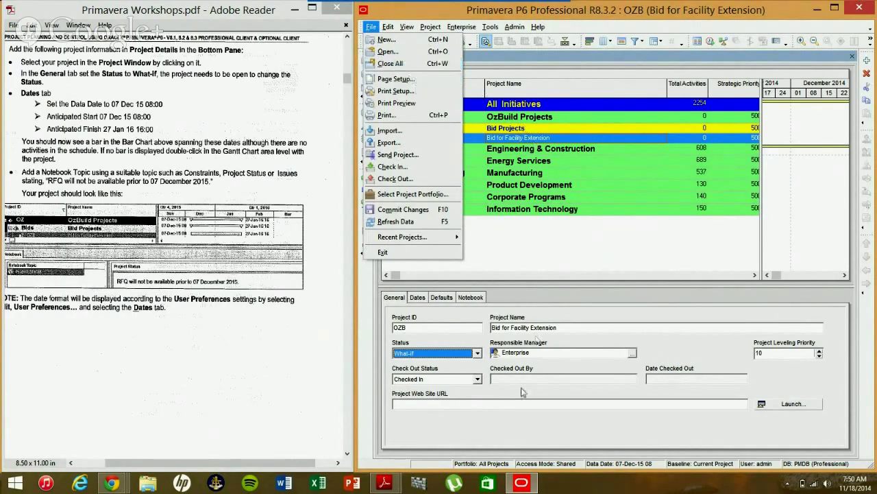
click(477, 353)
click(434, 363)
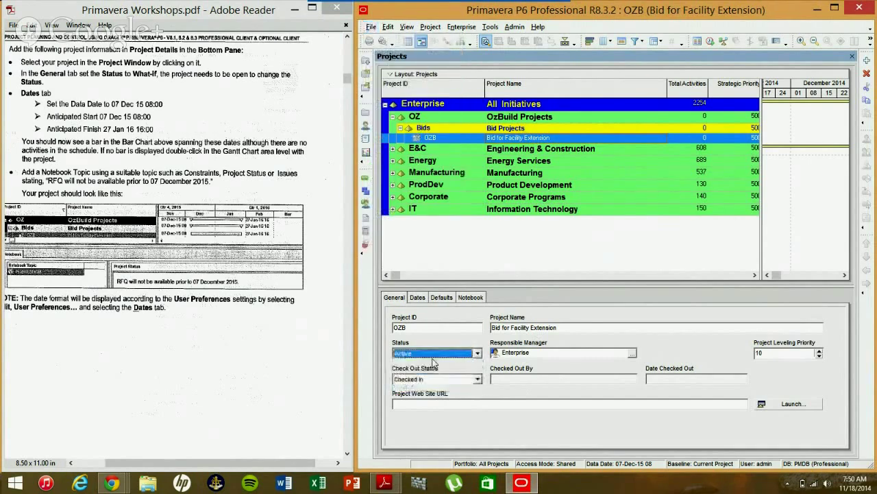
click(370, 26)
click(394, 60)
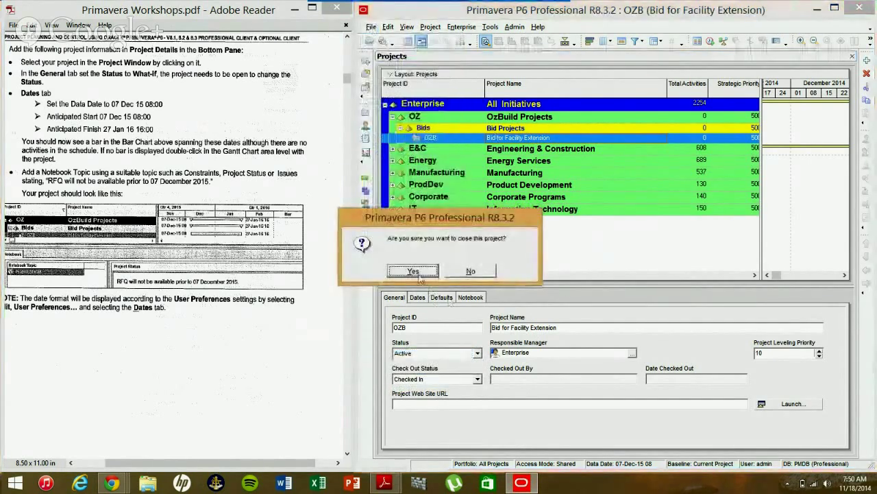
click(413, 270)
Select the closed OZB project under Bids, check its status field, and reopen the project.
click(535, 149)
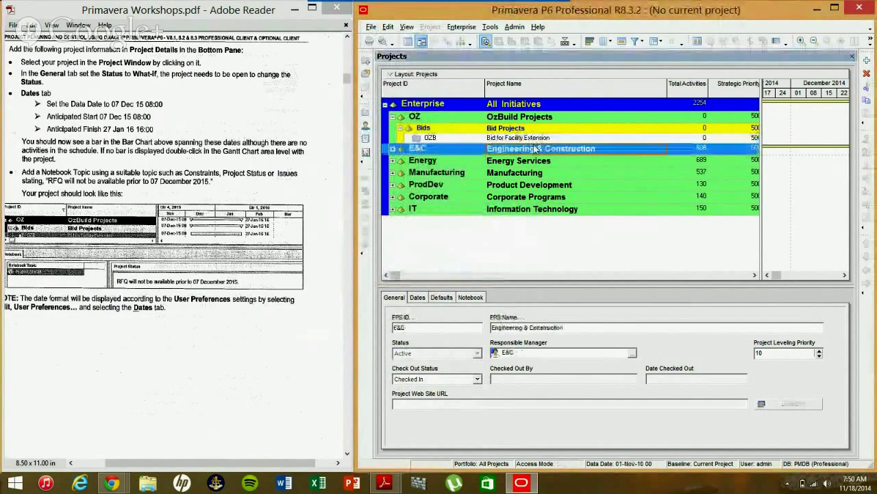
click(534, 138)
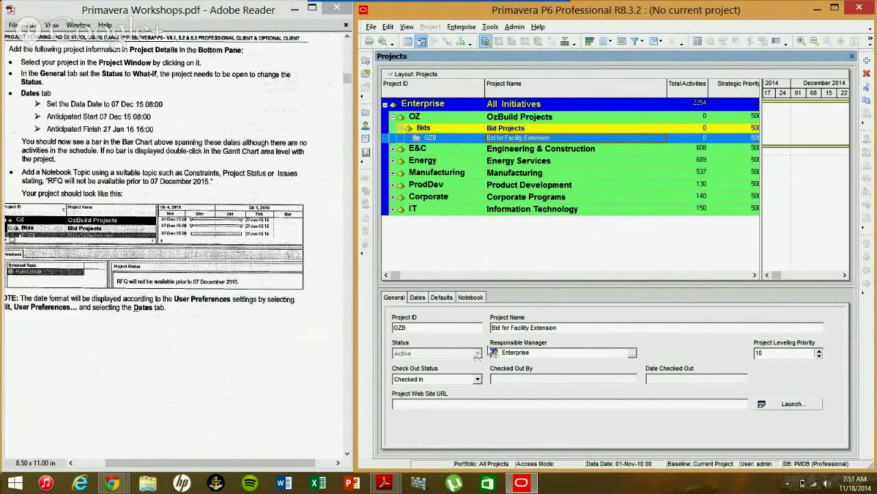
right_click(579, 141)
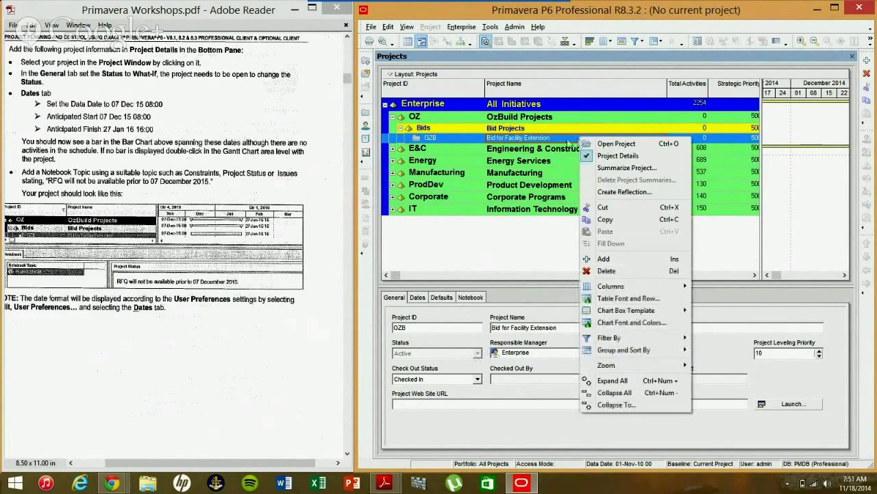
key(Escape)
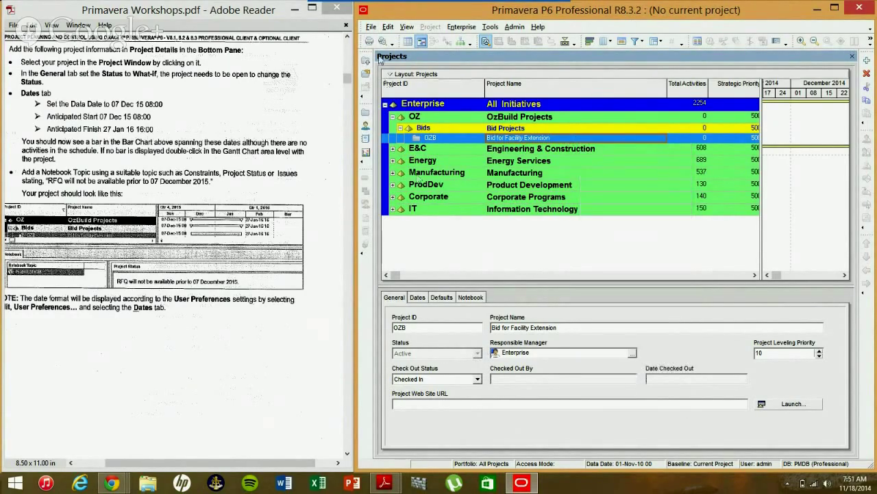
click(371, 26)
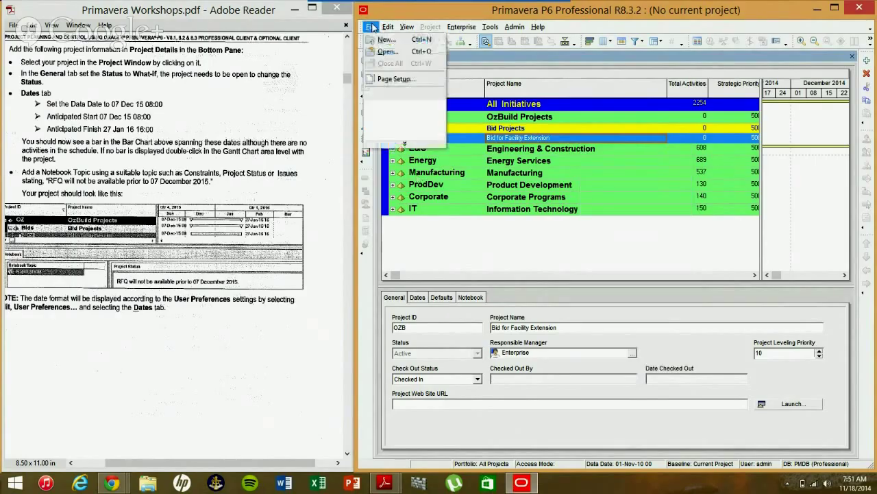
click(496, 142)
right_click(496, 141)
click(532, 146)
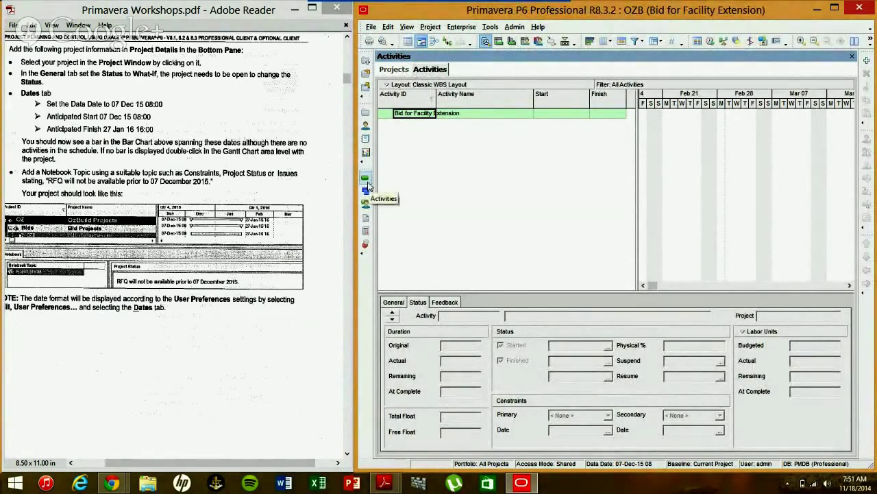
Return to the Projects window and set the reopened OZB project's status to What-If.
click(394, 70)
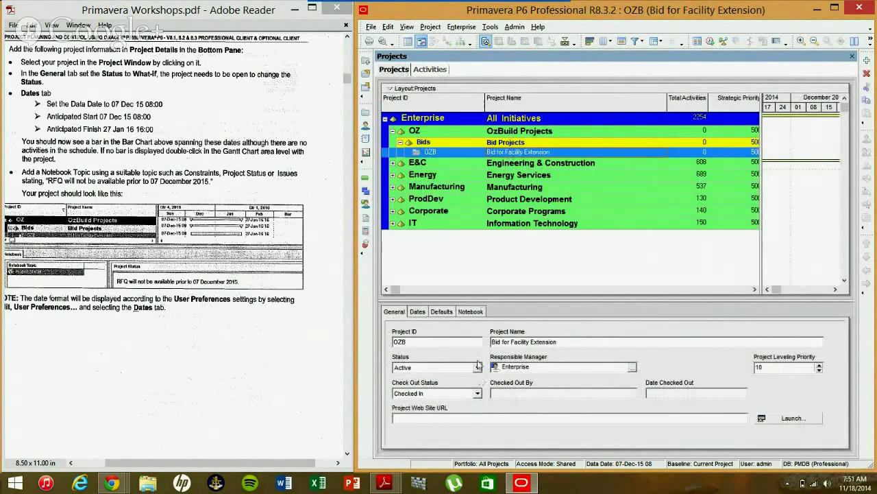
click(477, 367)
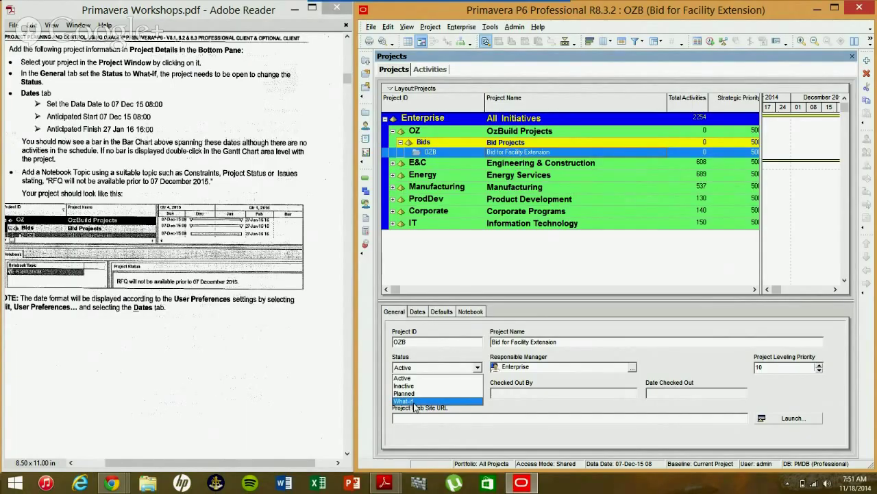
click(415, 401)
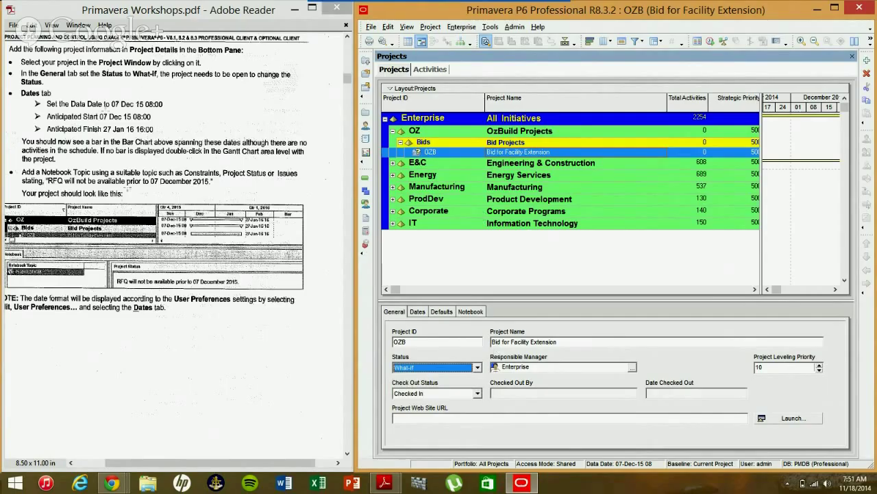
Set the OZB project's Anticipated Start to 07 December 2015 at hour 08.
click(417, 312)
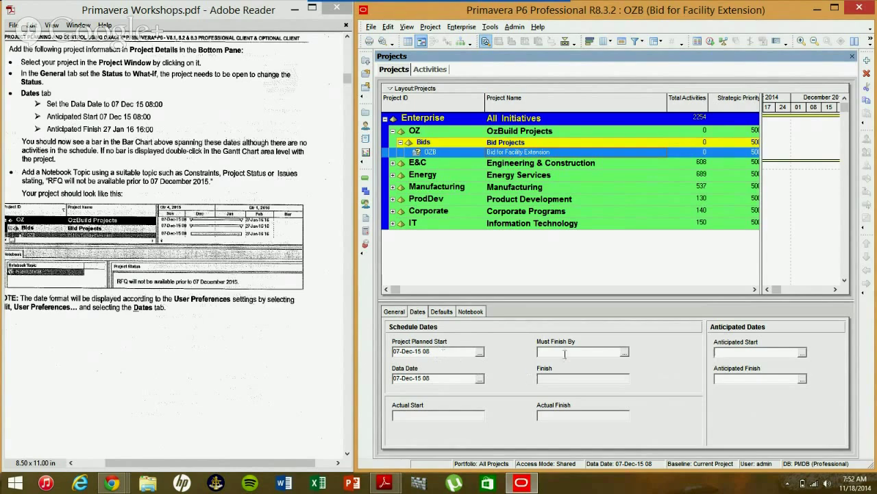
click(802, 352)
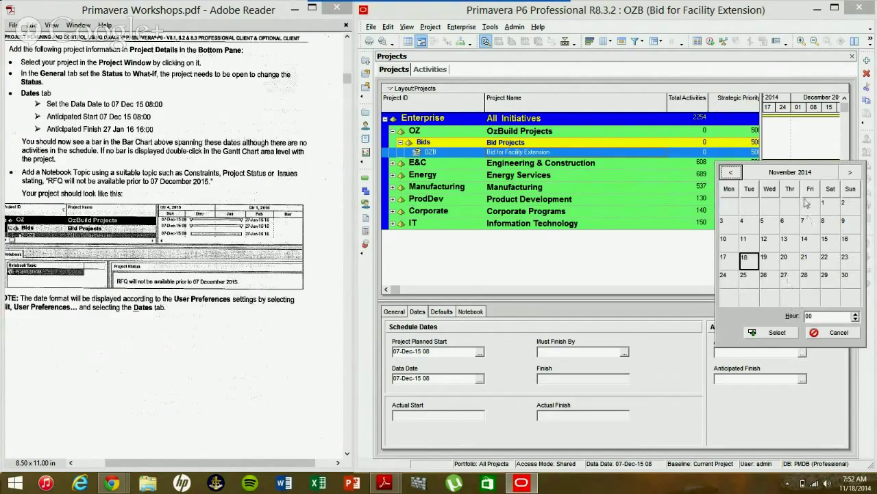
click(791, 173)
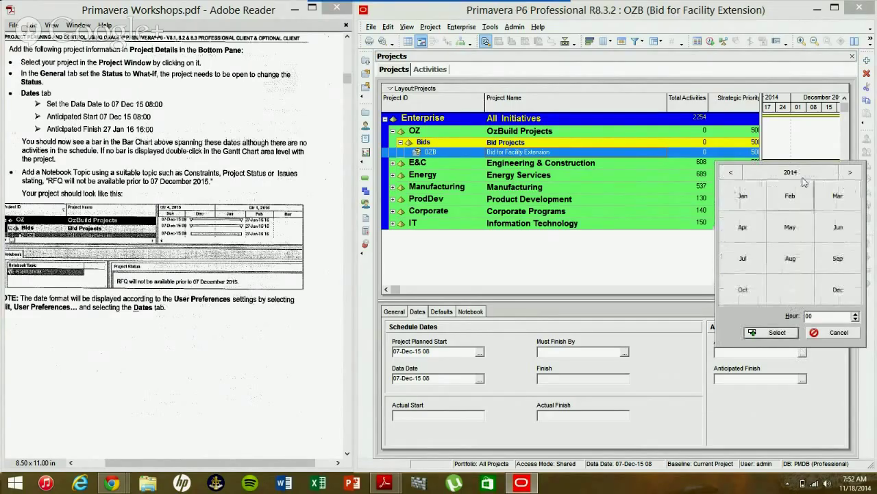
click(850, 172)
click(848, 290)
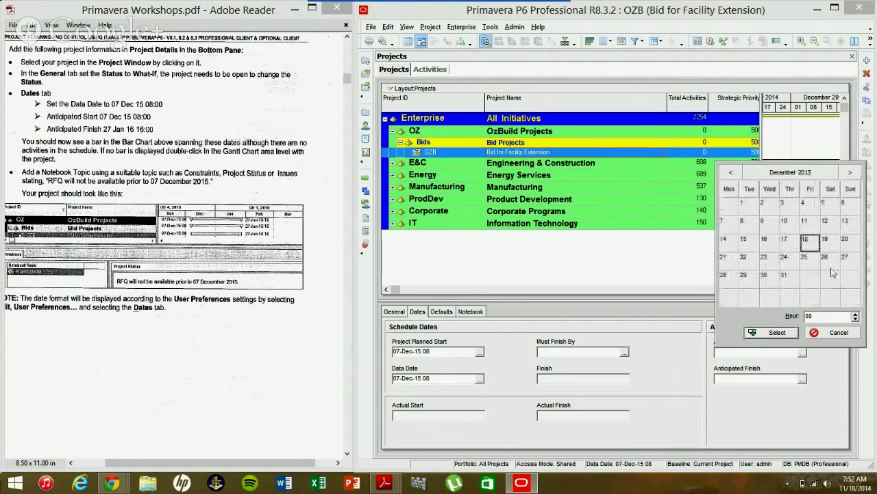
click(737, 226)
click(736, 226)
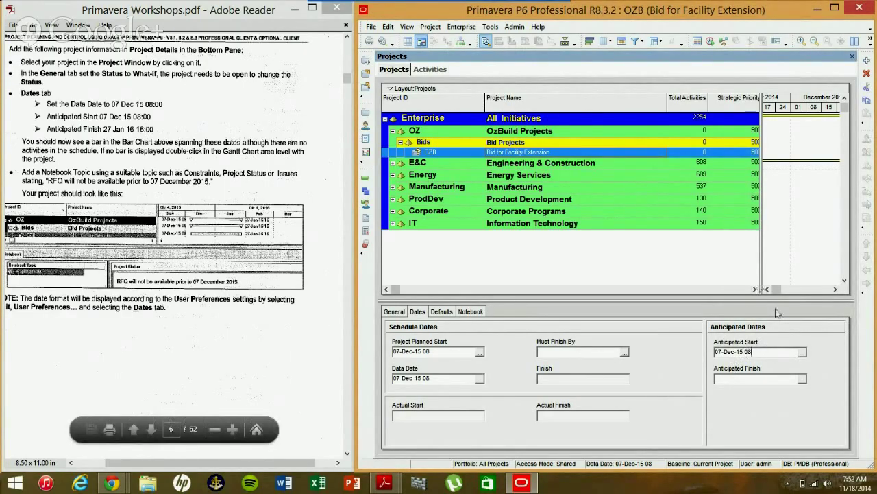
double_click(757, 352)
Set the OZB project's Anticipated Finish to 27 January 2016 at hour 16.
click(802, 381)
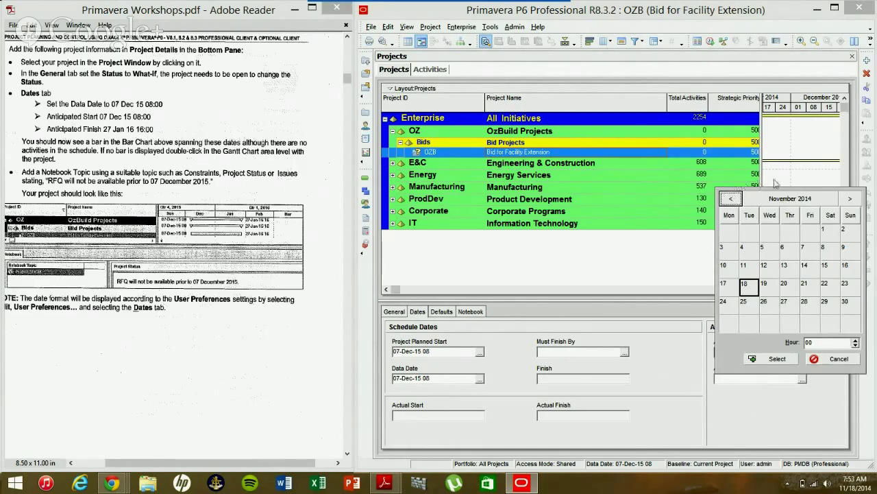
click(795, 199)
click(850, 199)
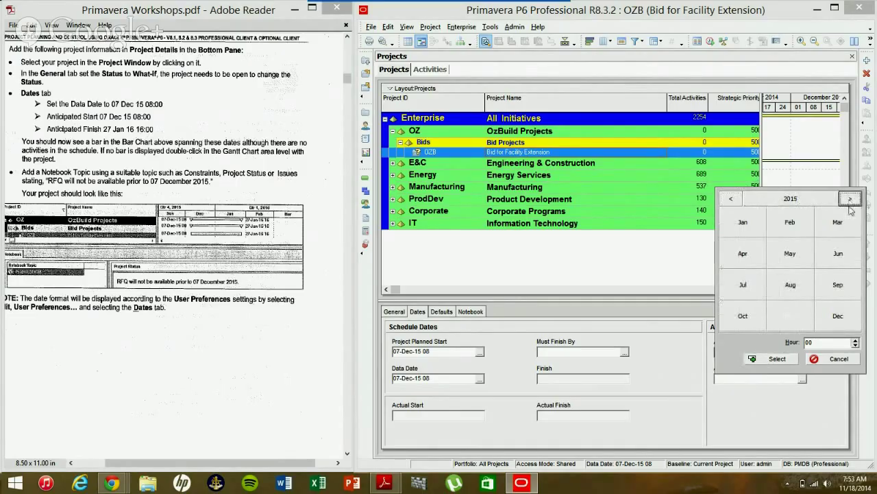
click(850, 199)
click(752, 230)
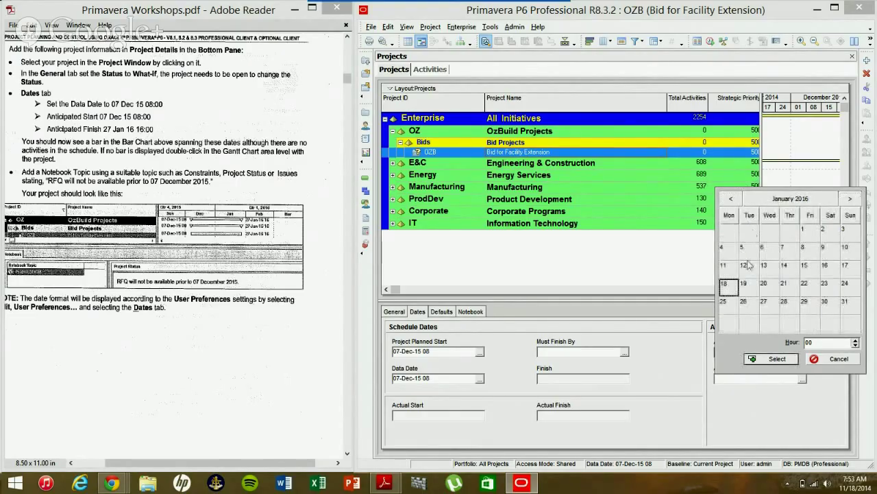
click(767, 306)
click(827, 341)
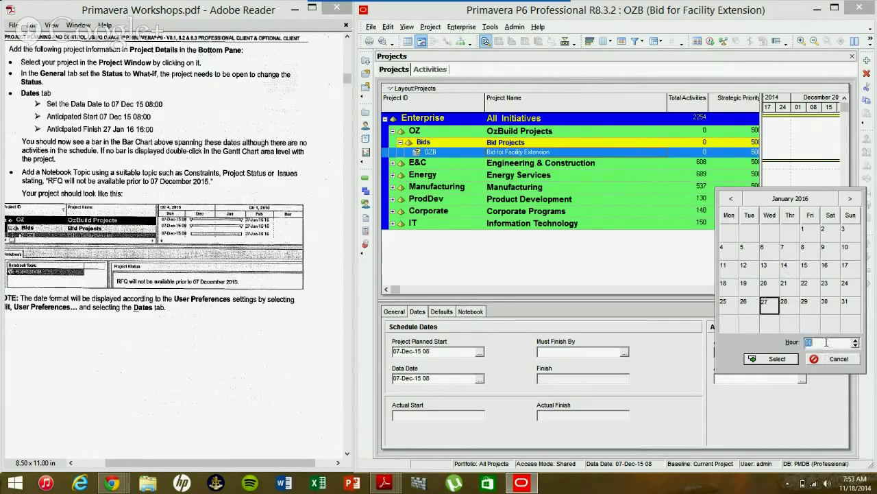
text(16)
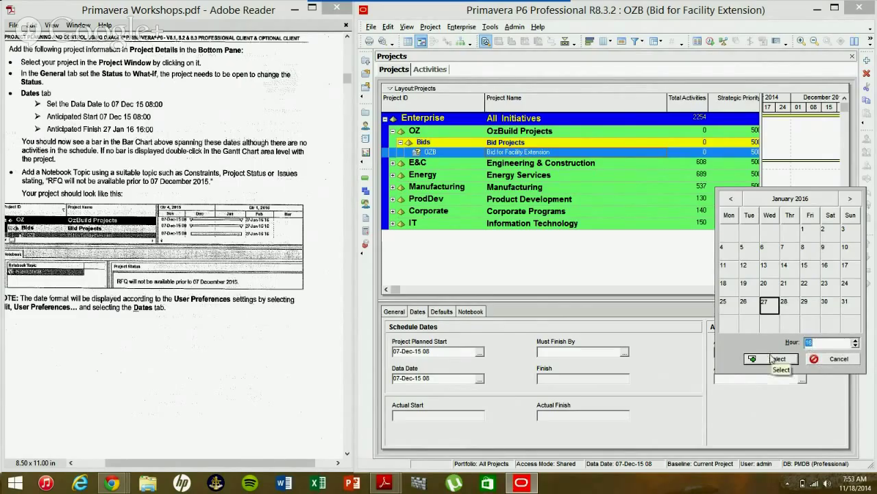
click(772, 359)
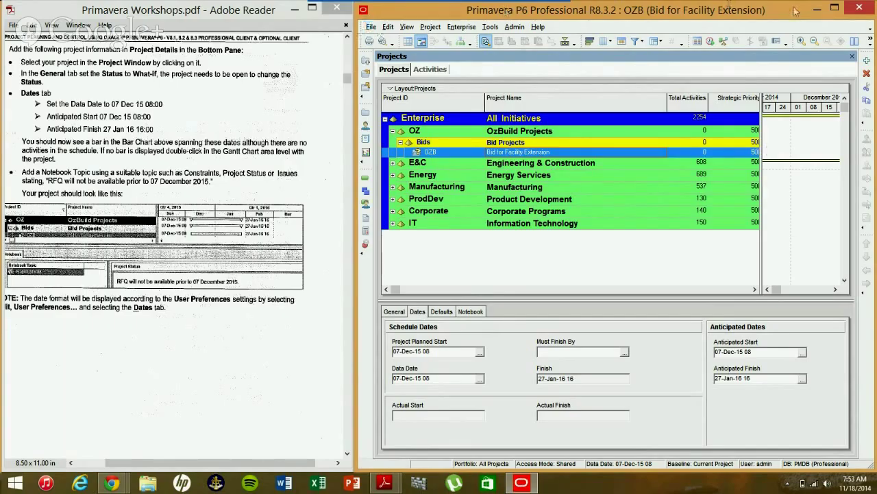
Bring the OZB project's bar into view in the Gantt chart, inspect its full span enlarged, and reselect the OZB project.
double_click(781, 143)
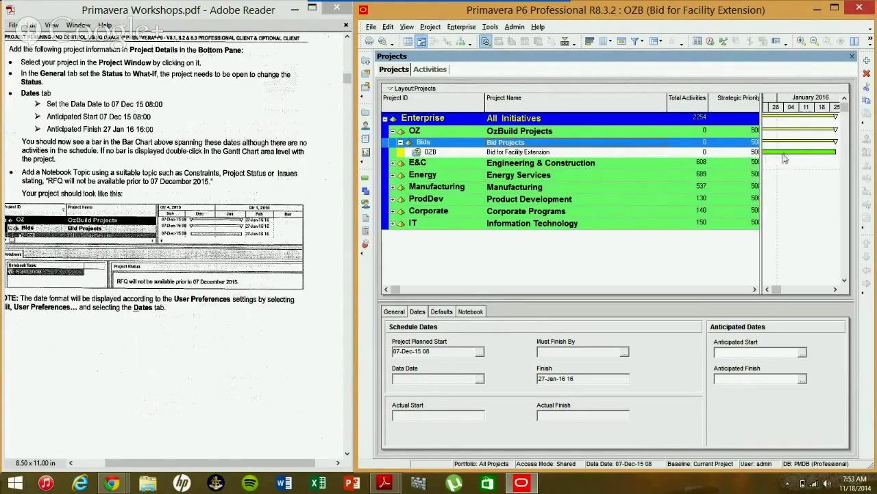
click(834, 8)
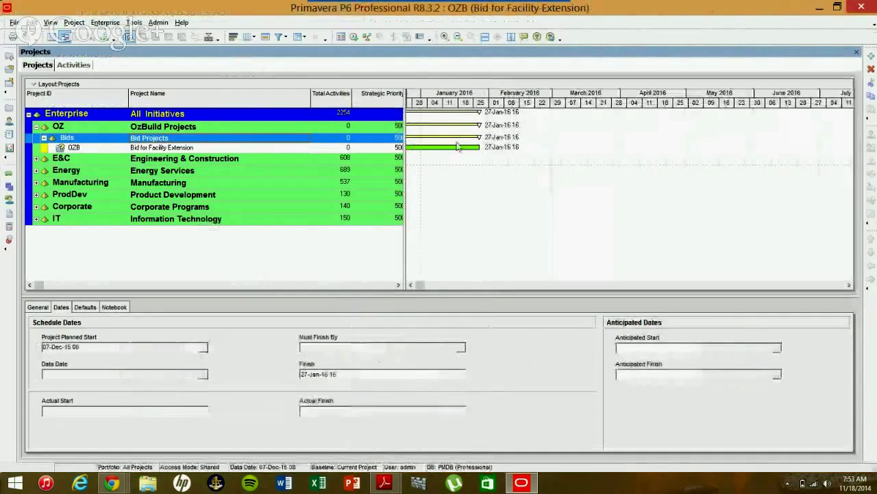
click(411, 285)
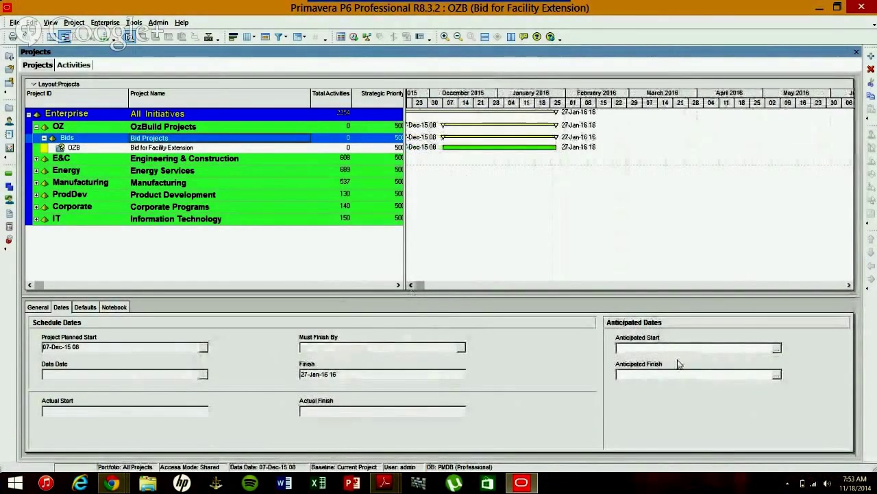
click(158, 148)
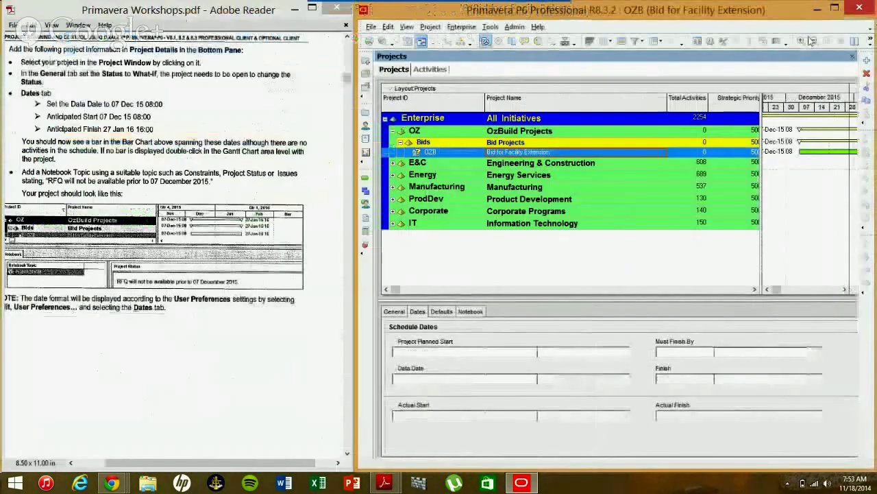
click(837, 7)
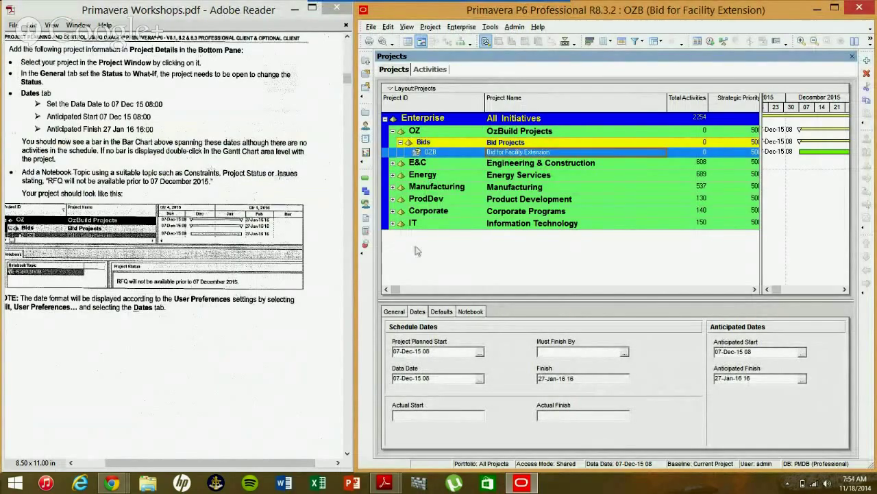
Open the OZB project's notebook and look at the list of assignable notebook topics.
click(470, 313)
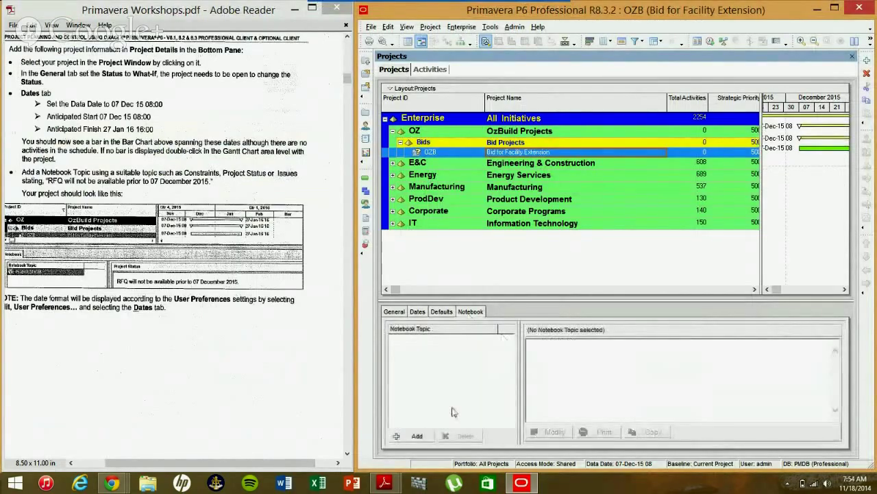
click(415, 436)
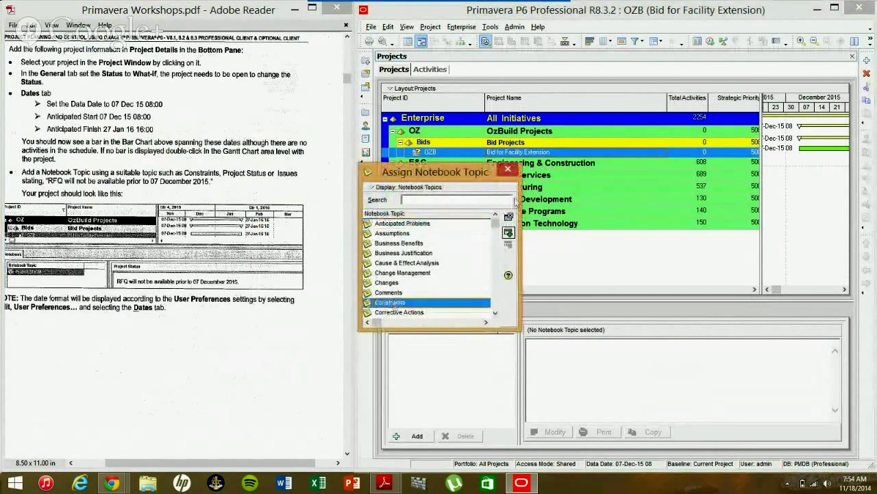
click(508, 169)
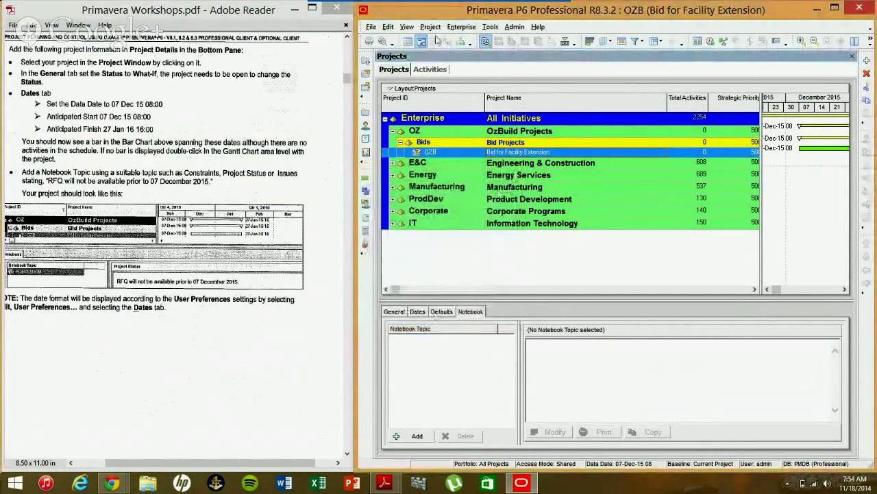
click(522, 27)
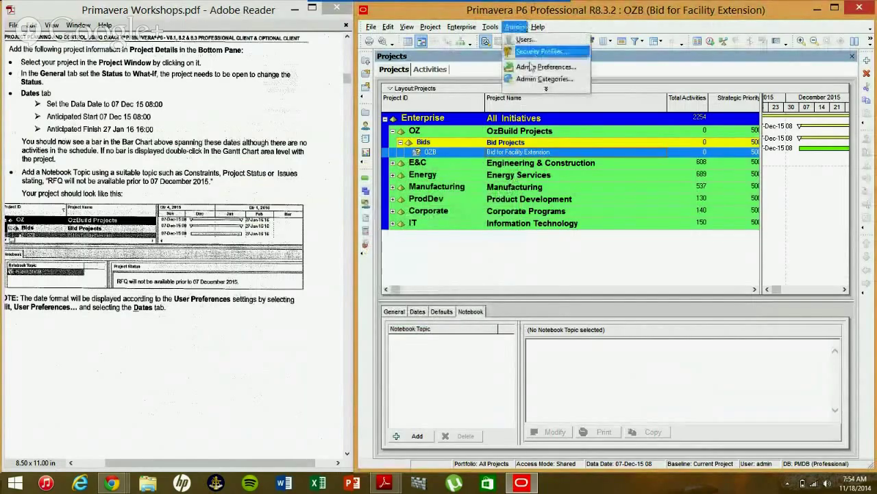
click(542, 89)
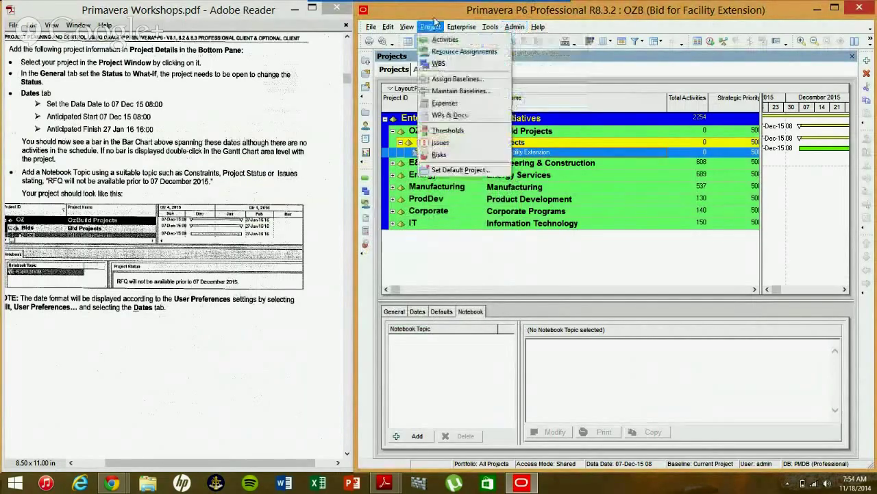
mouse_move(485, 27)
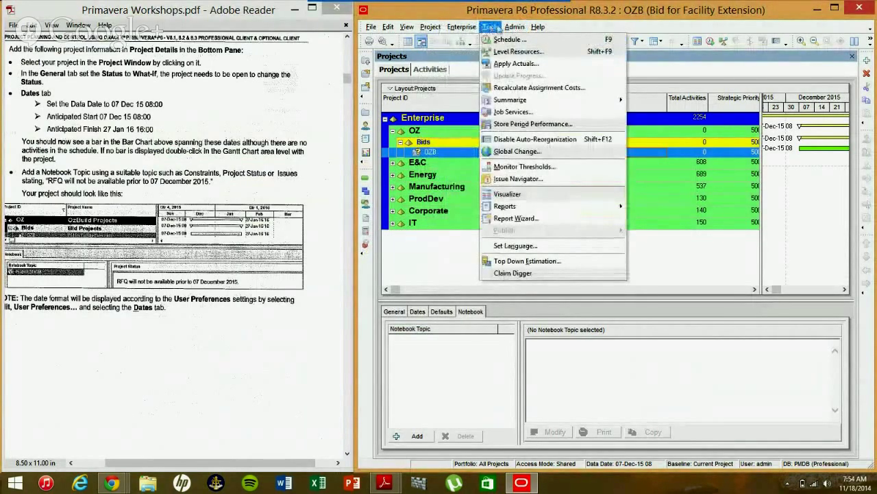
mouse_move(512, 27)
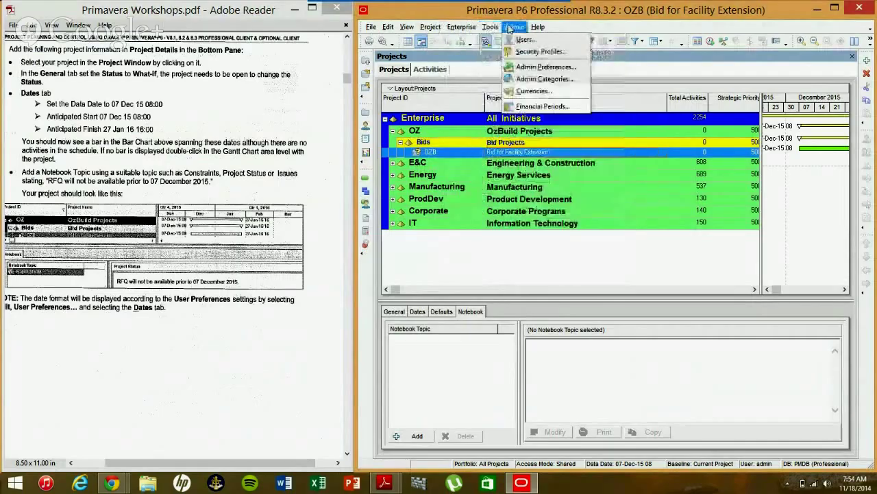
click(549, 79)
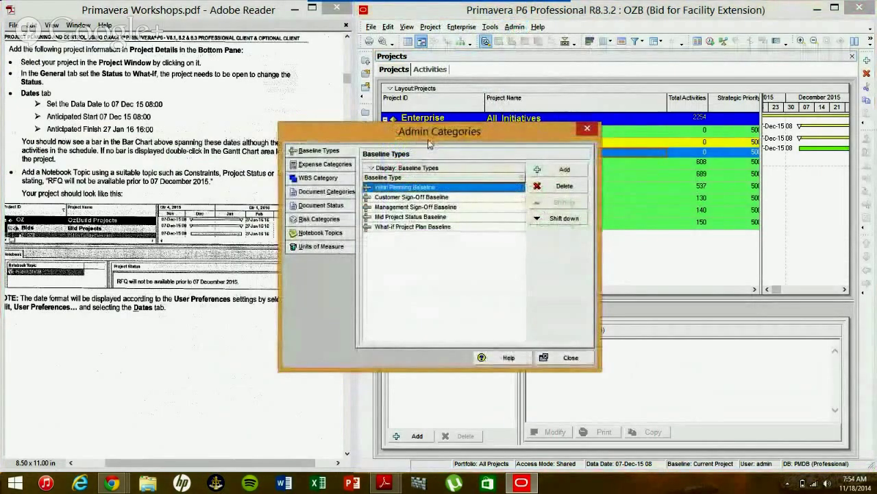
drag(429, 143, 568, 128)
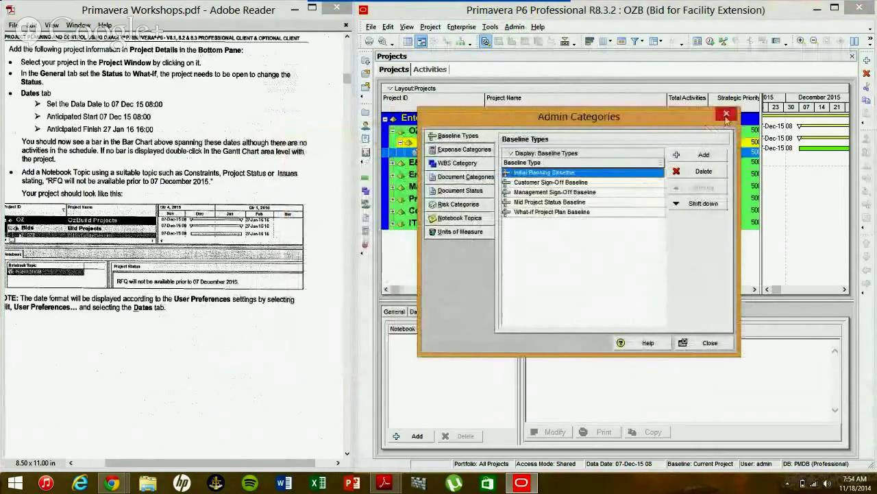
click(726, 115)
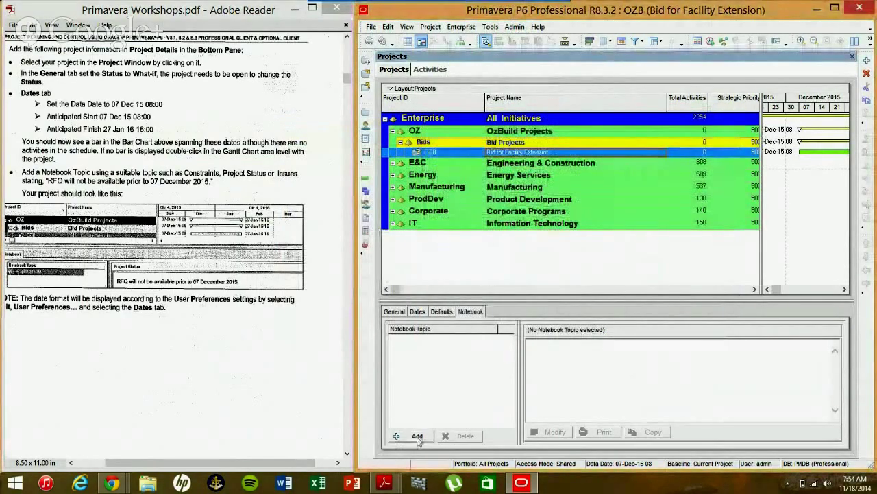
click(418, 436)
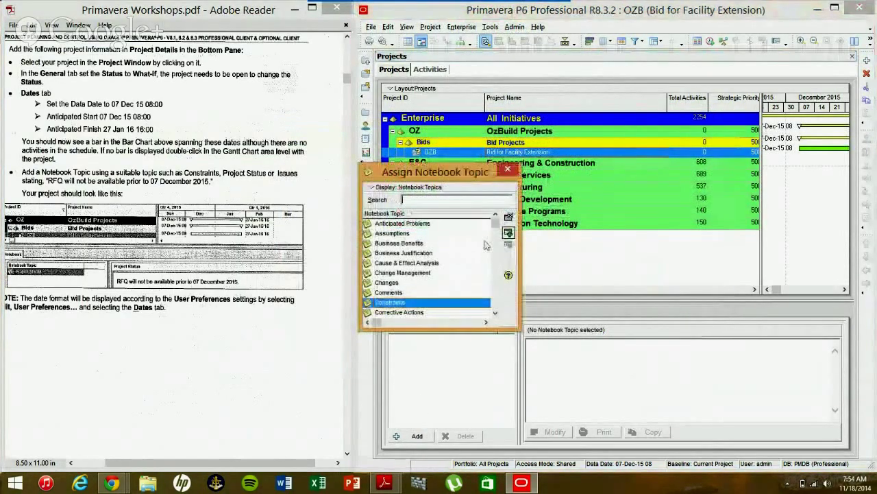
mouse_move(494, 224)
mouse_down()
mouse_move(479, 305)
mouse_move(480, 224)
mouse_up()
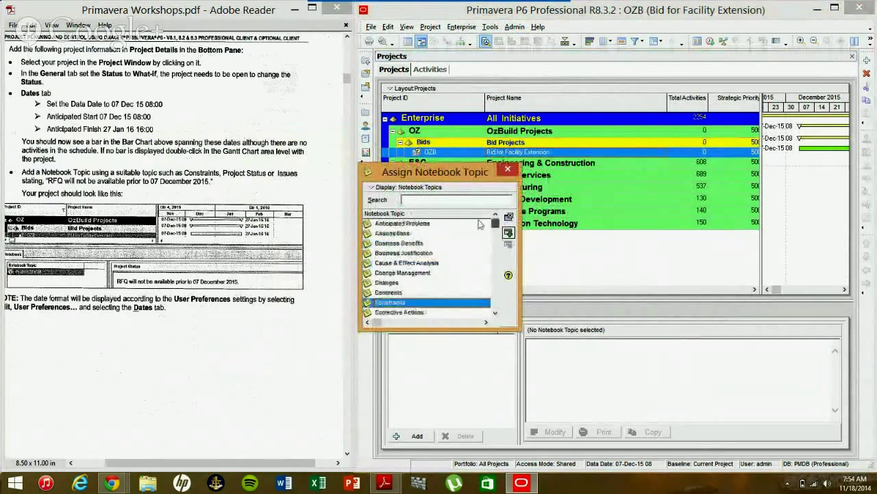
click(508, 169)
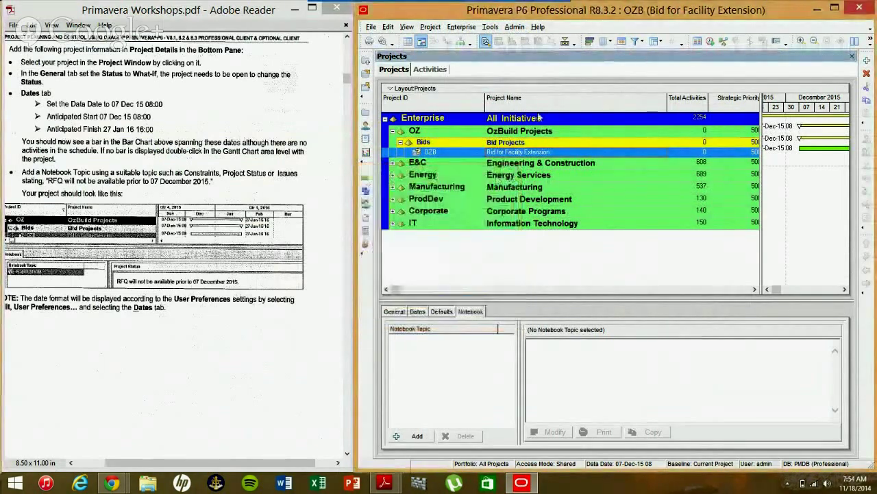
Examine the Notebook Topics in Admin Categories and the EPS, project, WBS and activity levels each topic is available for.
click(514, 27)
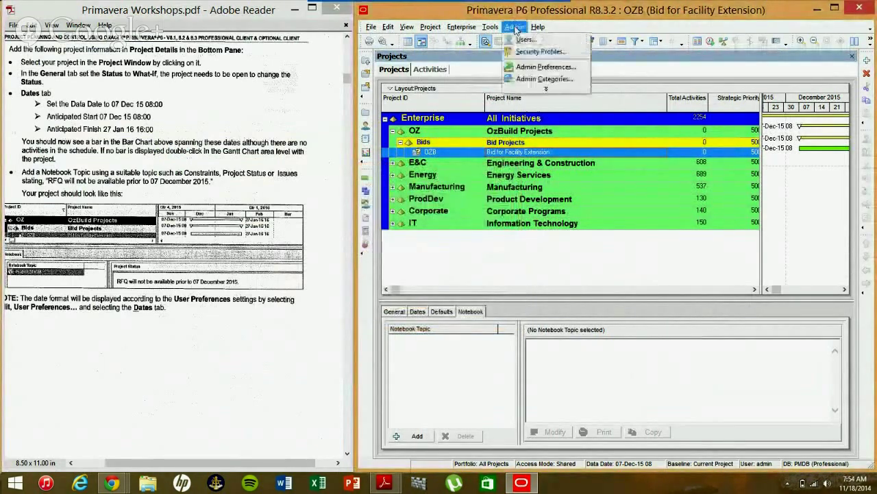
click(540, 78)
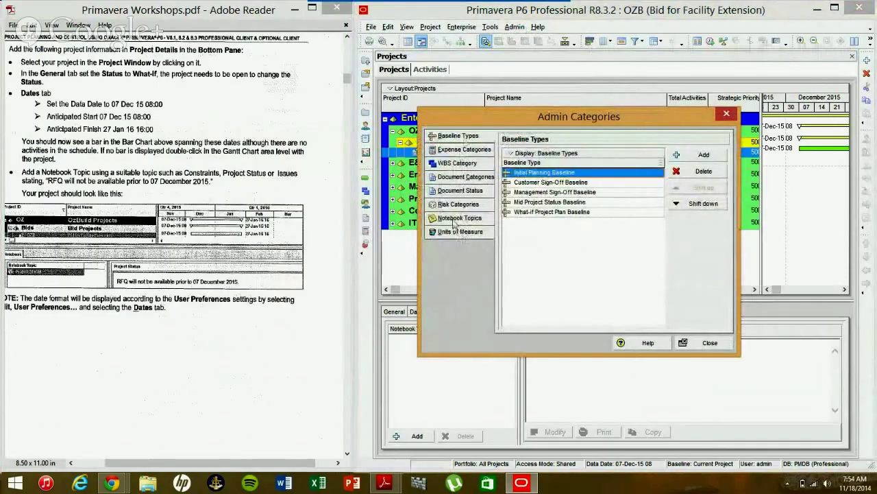
click(458, 218)
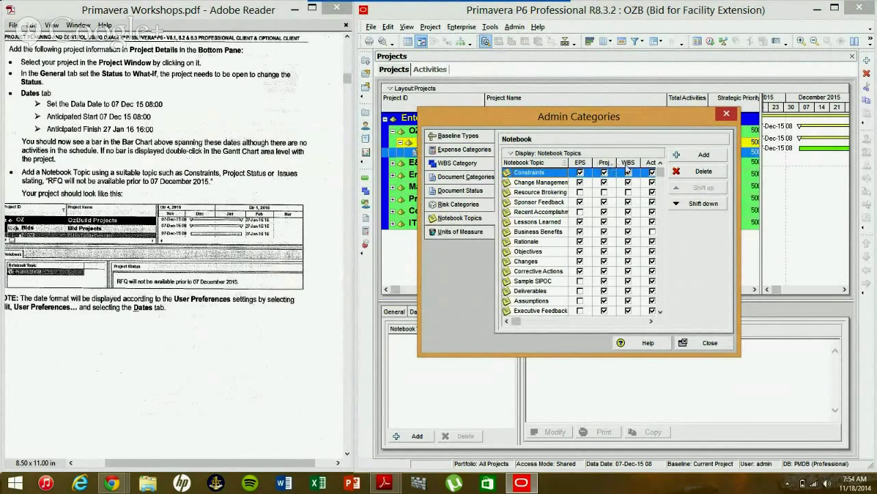
click(727, 113)
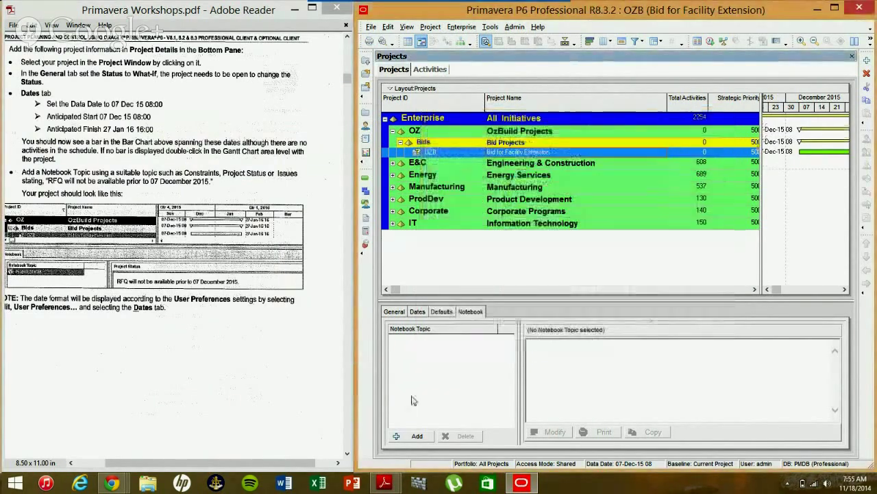
Assign the Constraints notebook topic to the OZB project.
click(410, 436)
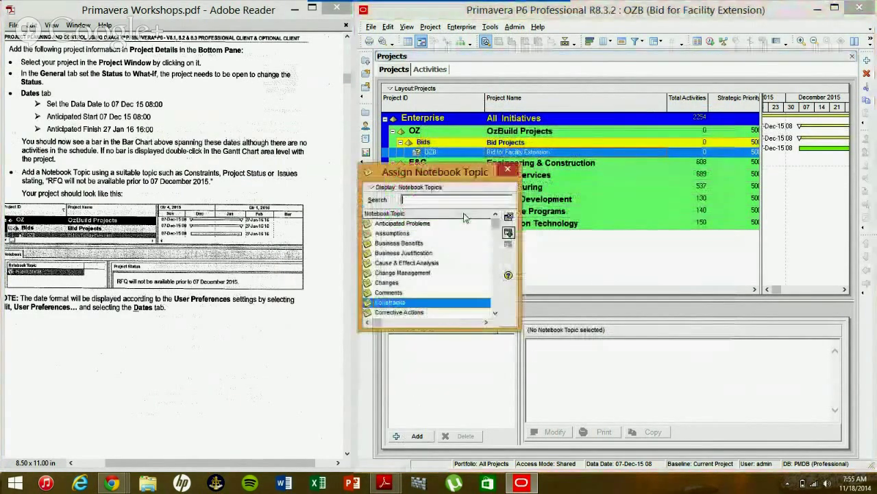
double_click(415, 302)
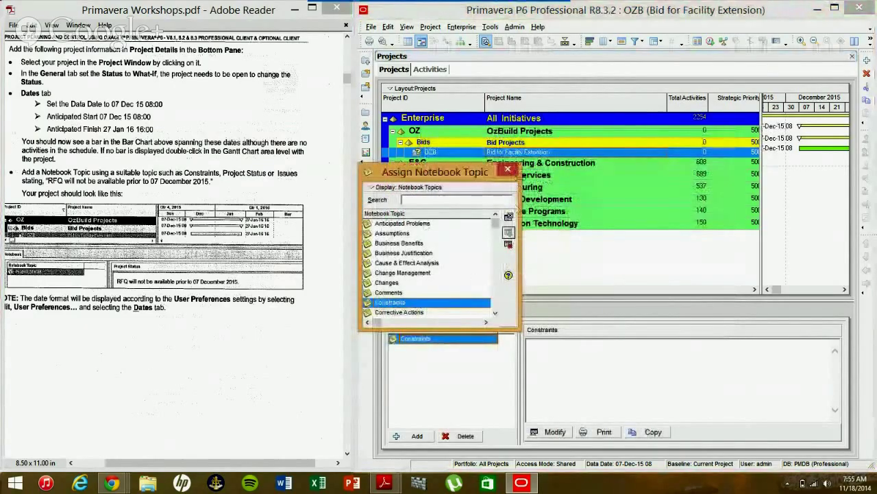
click(512, 171)
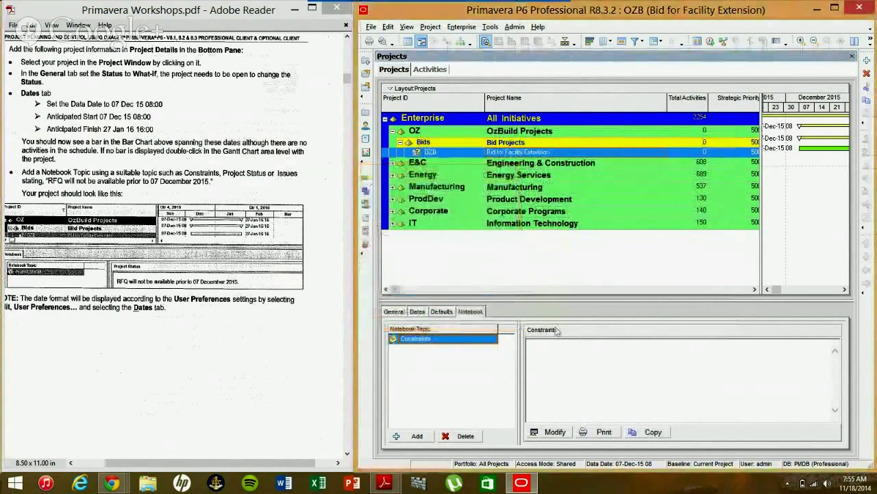
Write "RFQ will not be available prior to 07 December 2015." as the text of the OZB project's Constraints notebook topic.
click(554, 433)
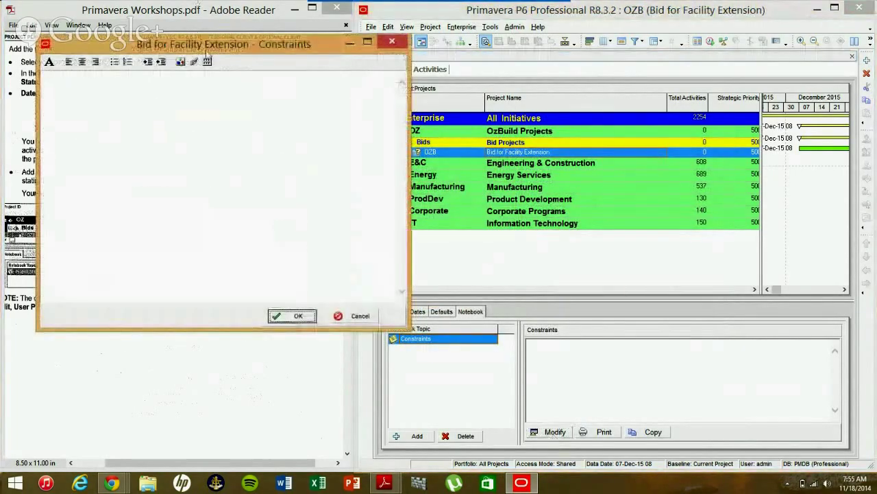
drag(208, 55, 596, 56)
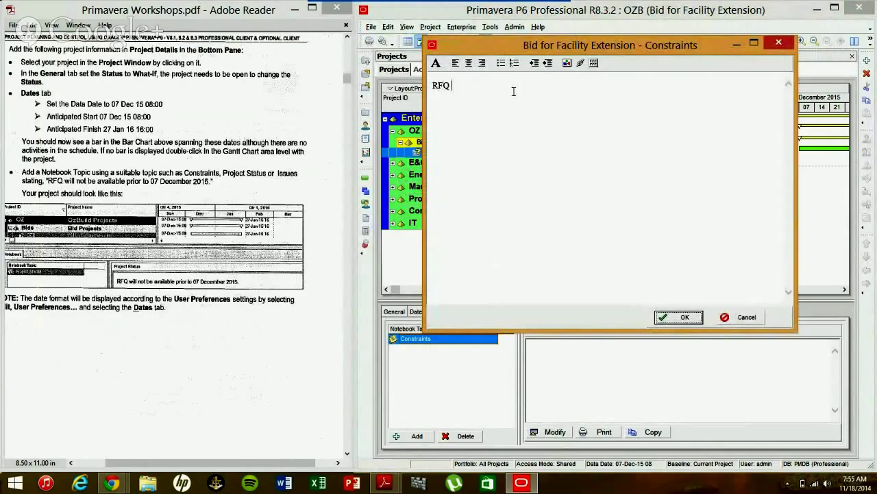
text(not be availableprior to December)
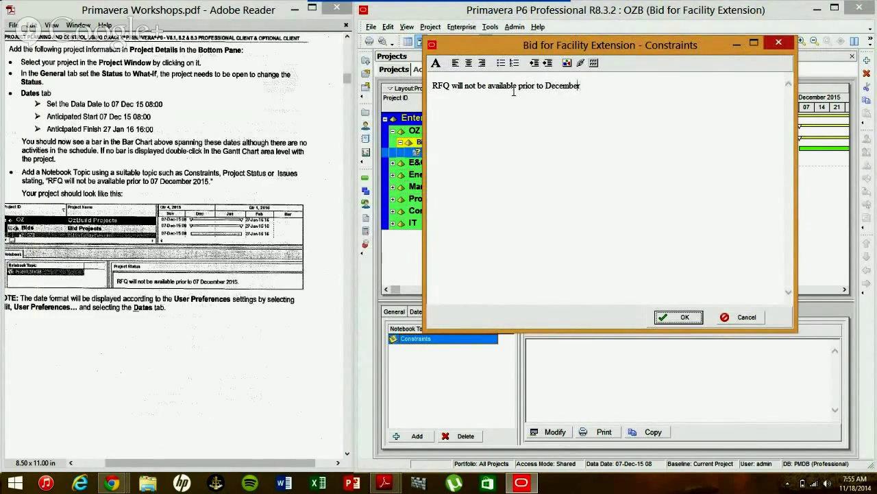
text(07)
text(.)
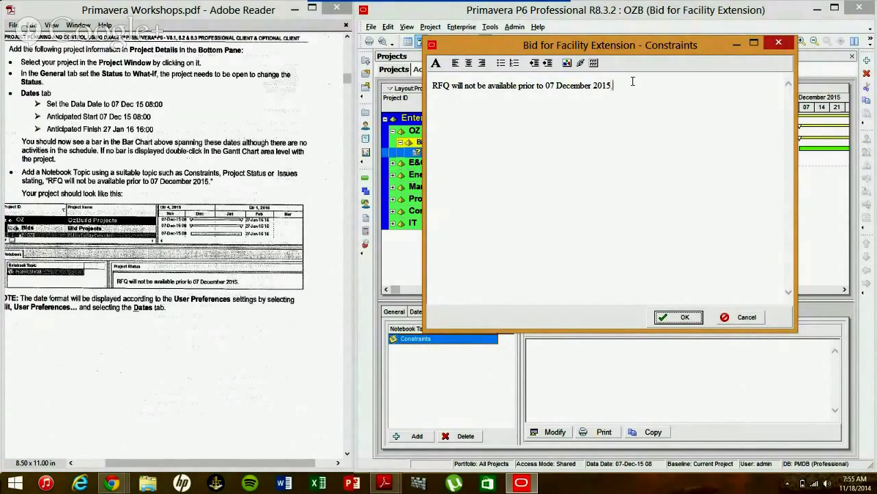
click(686, 316)
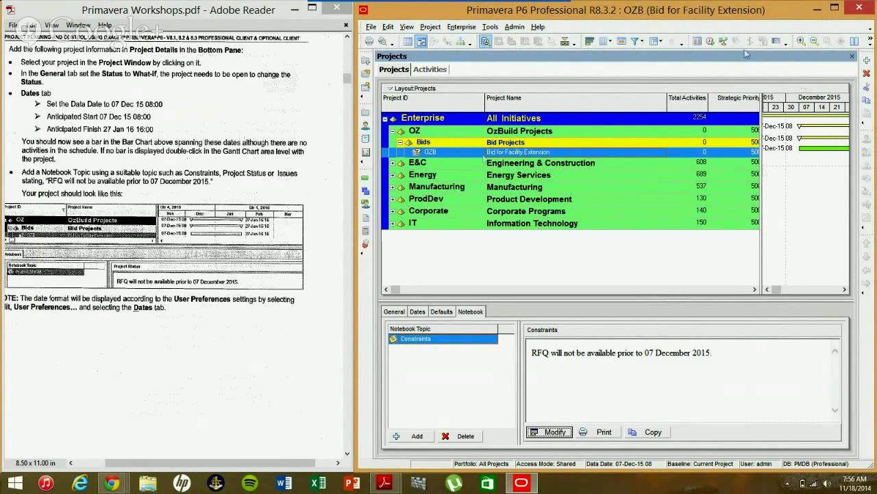
Inspect the OZB project's Gantt bar and Constraints note in an enlarged window, and restore the side-by-side view.
click(834, 9)
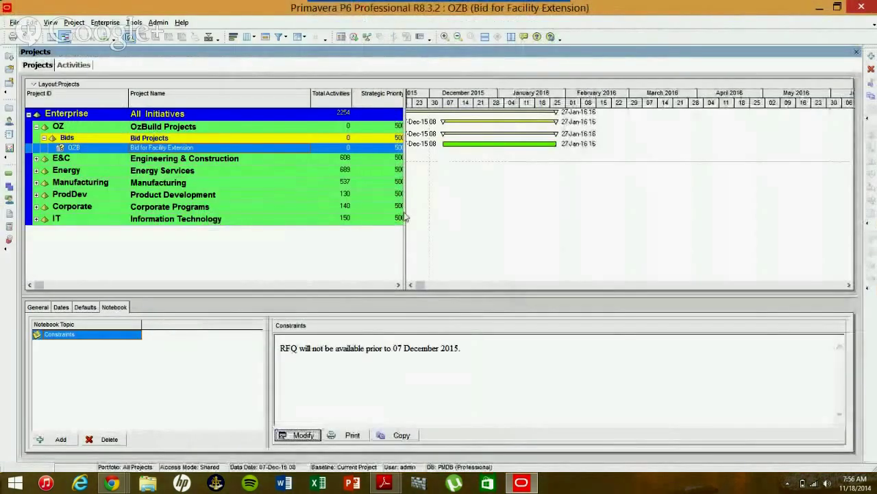
click(837, 7)
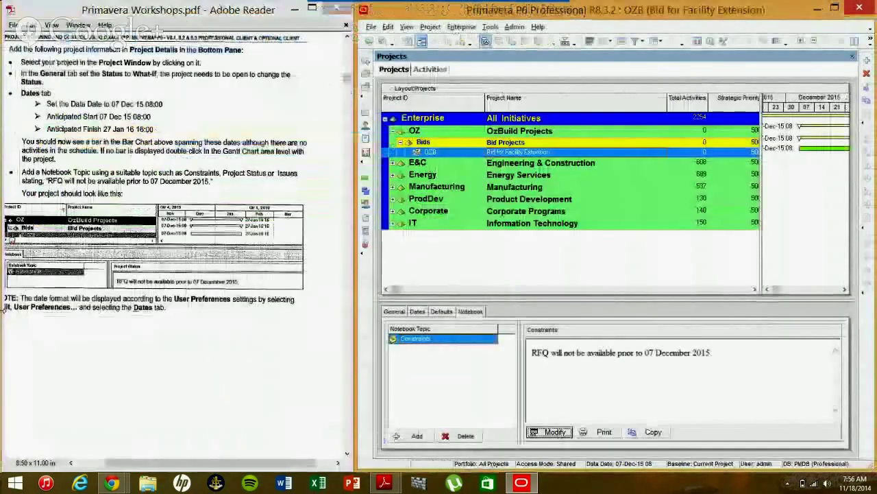
Review the Workshop 2 instructions in the Adobe Reader PDF back to their beginning, and select the Engineering & Construction node in Primavera P6.
drag(120, 463, 107, 459)
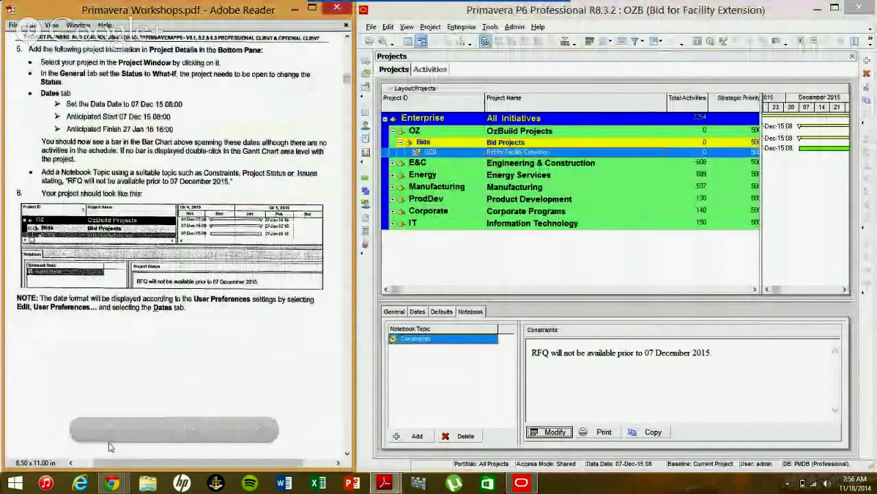
scroll(159, 340, down, 10)
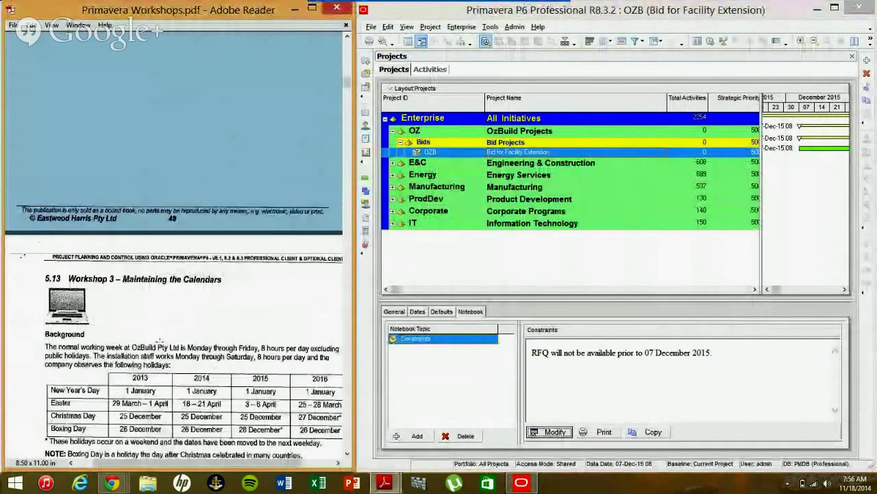
scroll(158, 342, up, 10)
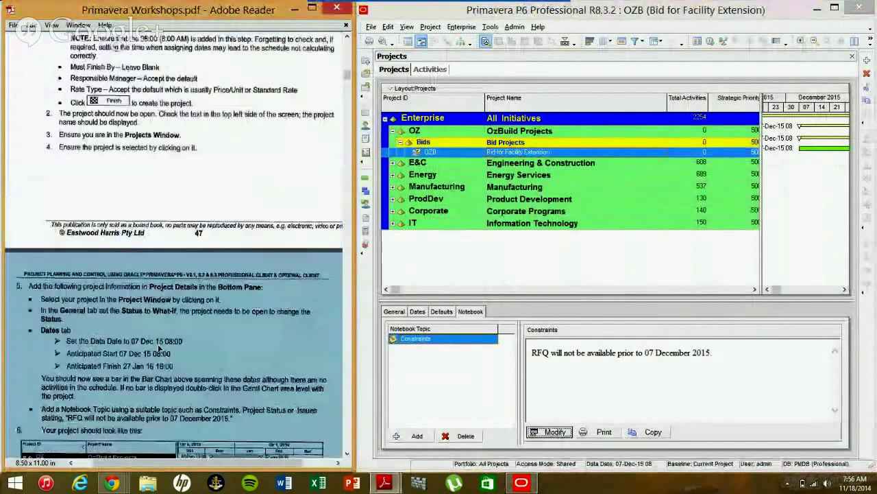
scroll(159, 349, up, 5)
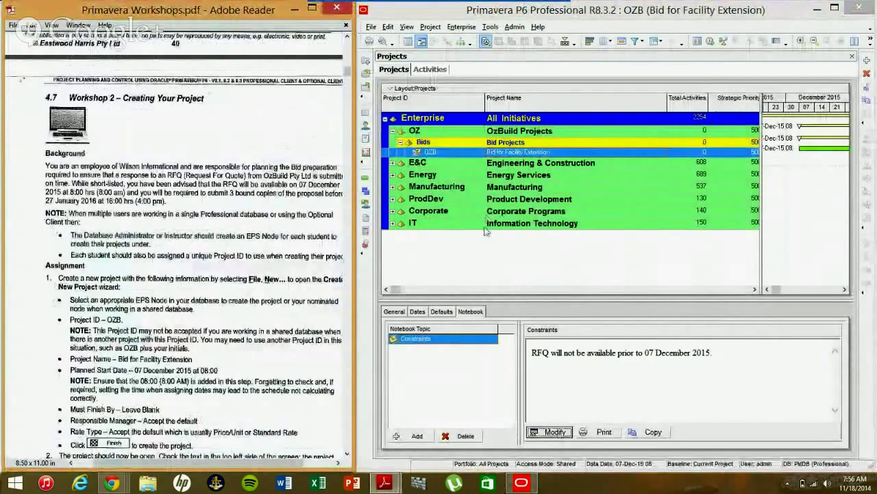
click(490, 163)
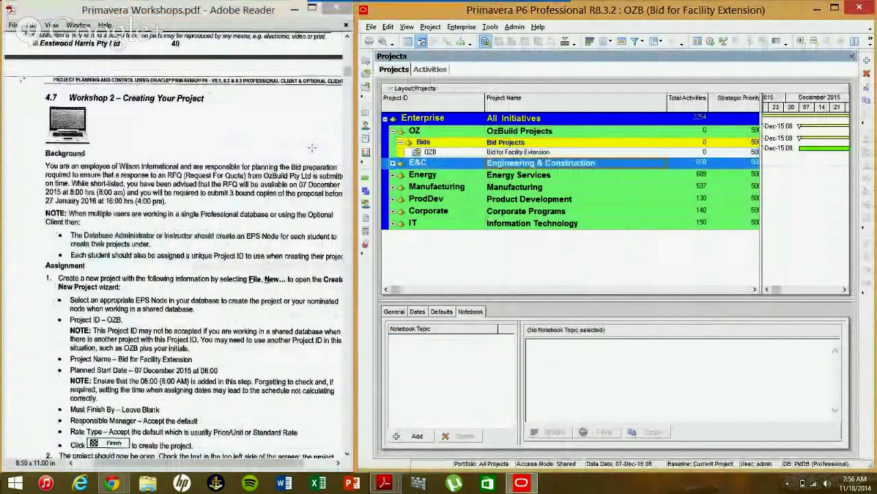